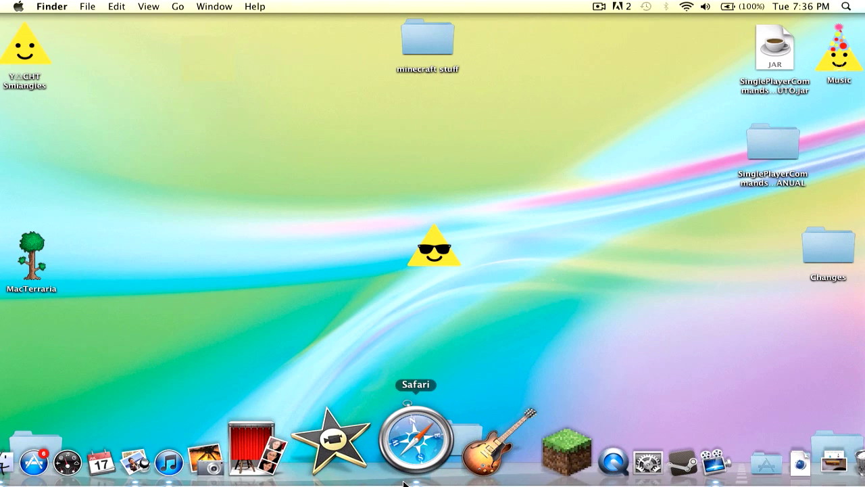
Bring up the Single Player Commands 3.2.2 forum topic in Safari and read through the download post
left_click(404, 483)
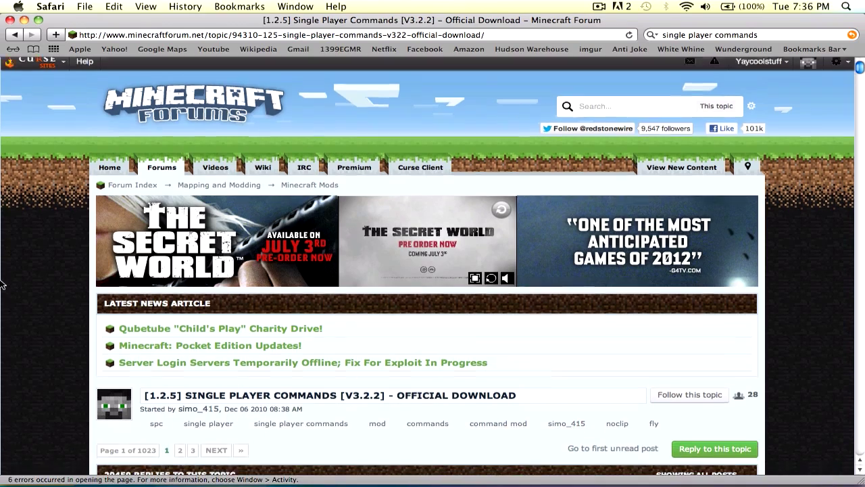
scroll(2, 284, "down", 5)
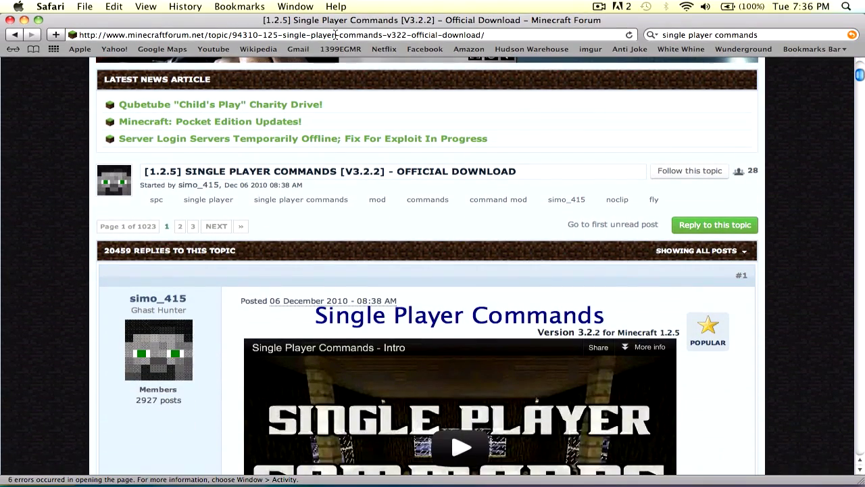
scroll(329, 147, "down", 15)
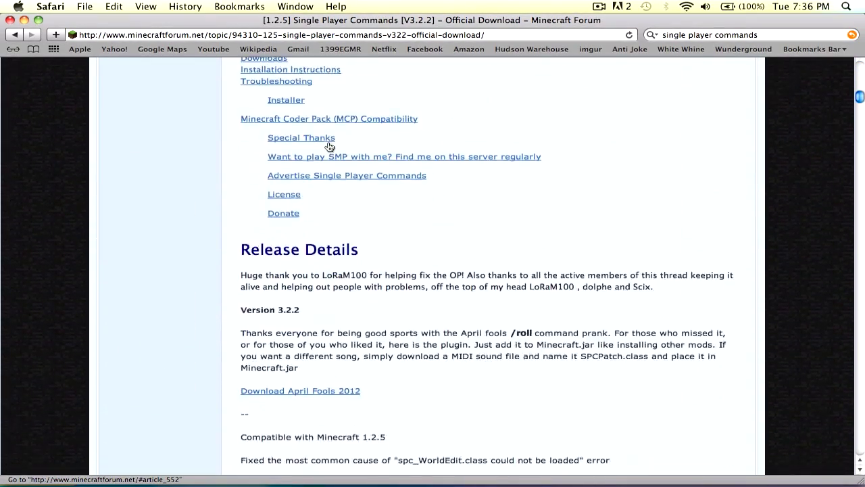
scroll(330, 146, "down", 15)
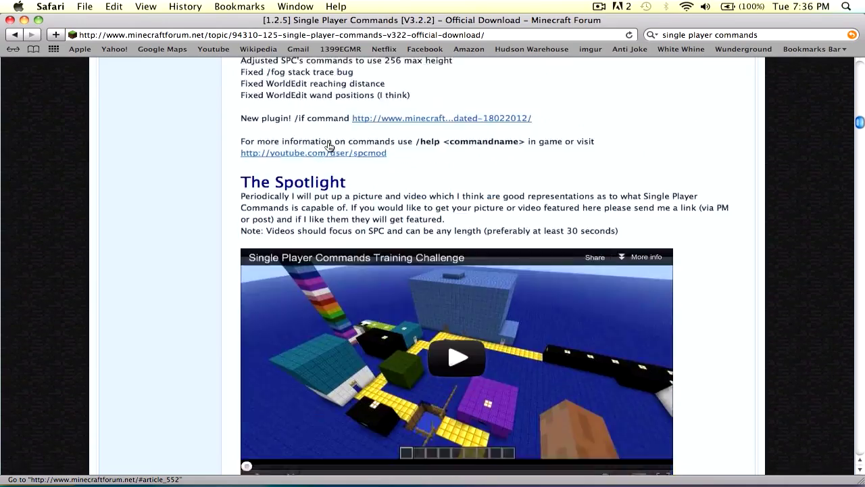
scroll(329, 146, "down", 5)
key("Home")
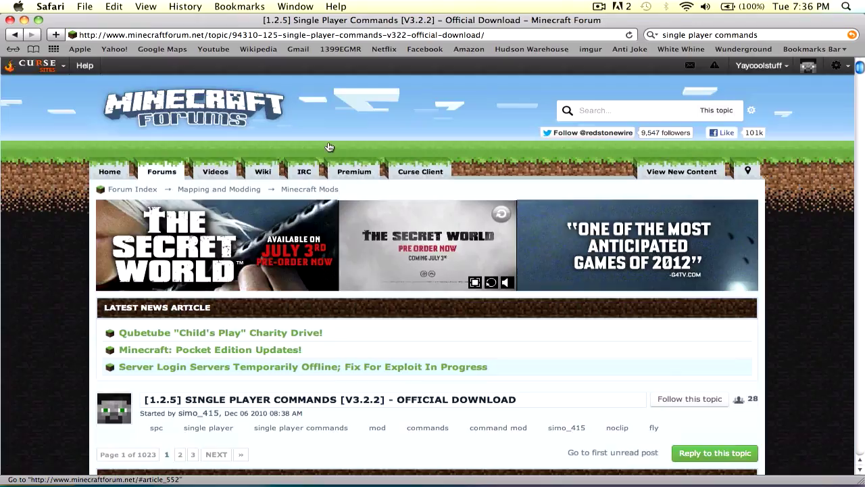
scroll(329, 147, "down", 10)
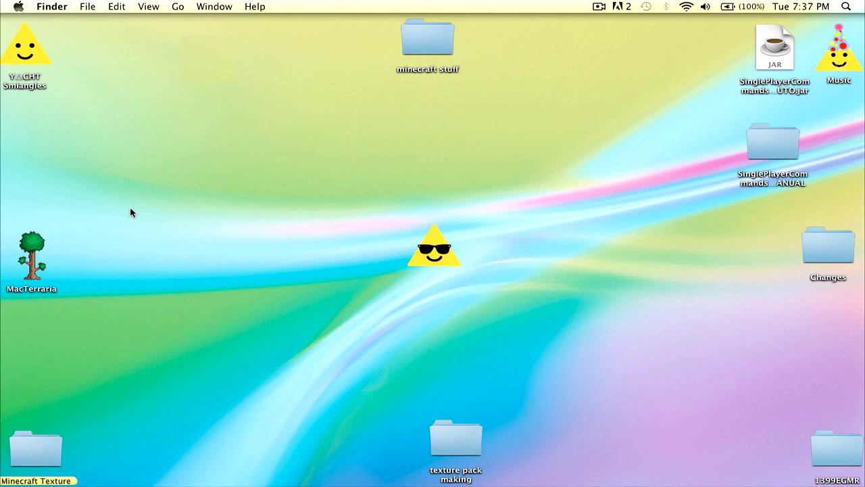
Open the SinglePlayerCommands-MC1 MANUAL folder, move its window up, and browse its class files
double_click(773, 145)
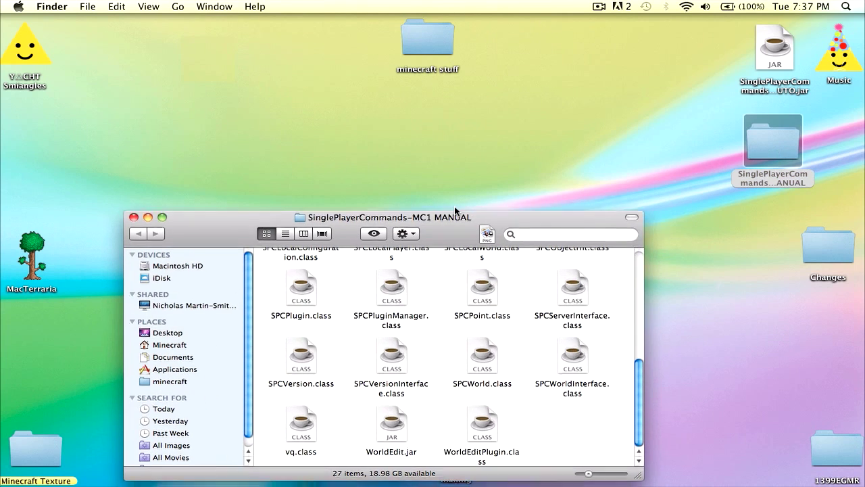
mouse_move(436, 230)
left_mouse_down()
mouse_move(454, 206)
mouse_move(461, 144)
left_mouse_up()
scroll(461, 145, "up", 5)
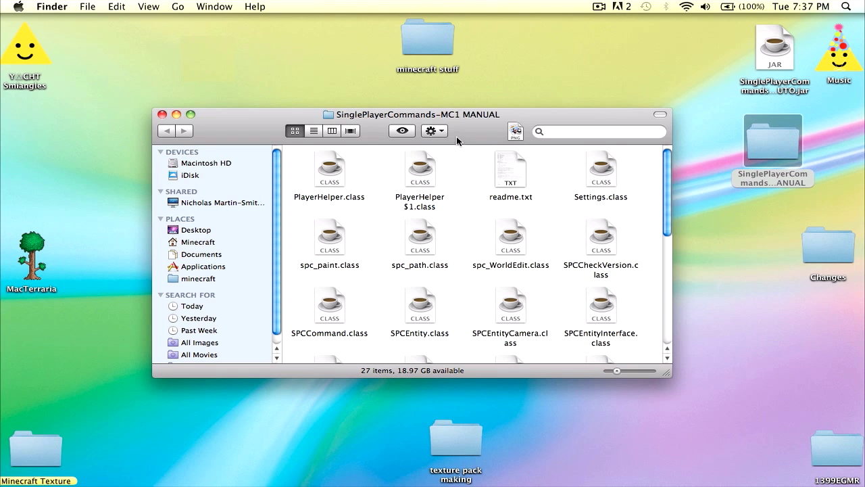
scroll(447, 162, "down", 5)
scroll(446, 162, "up", 5)
scroll(446, 163, "down", 5)
scroll(446, 162, "up", 5)
Go to ~/Library via Go to Folder, then open Application Support and the minecraft folder
left_click(178, 6)
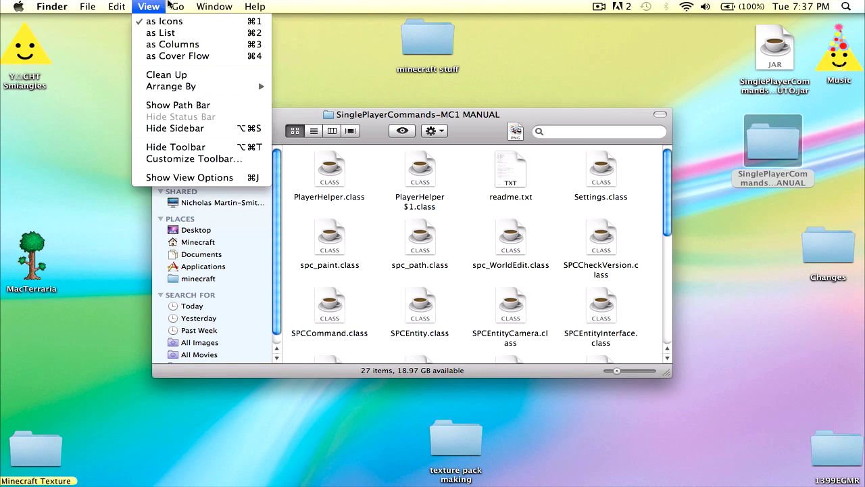
left_click(199, 192)
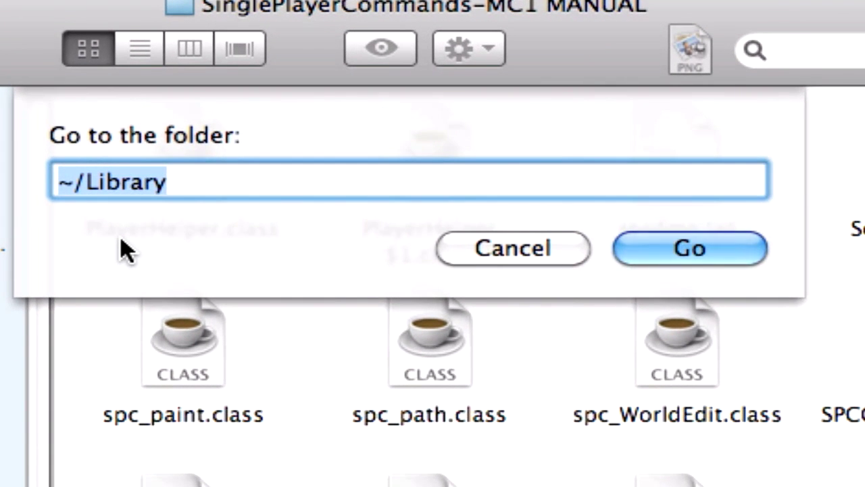
key("Return")
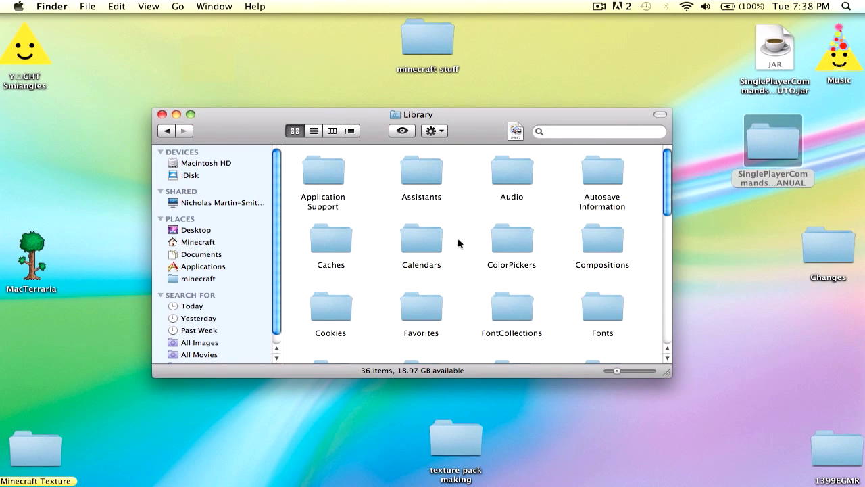
left_click(229, 243)
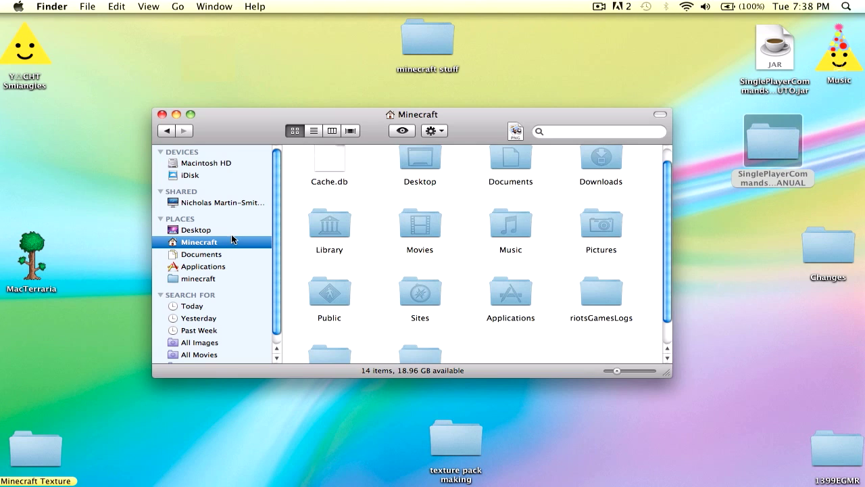
double_click(350, 238)
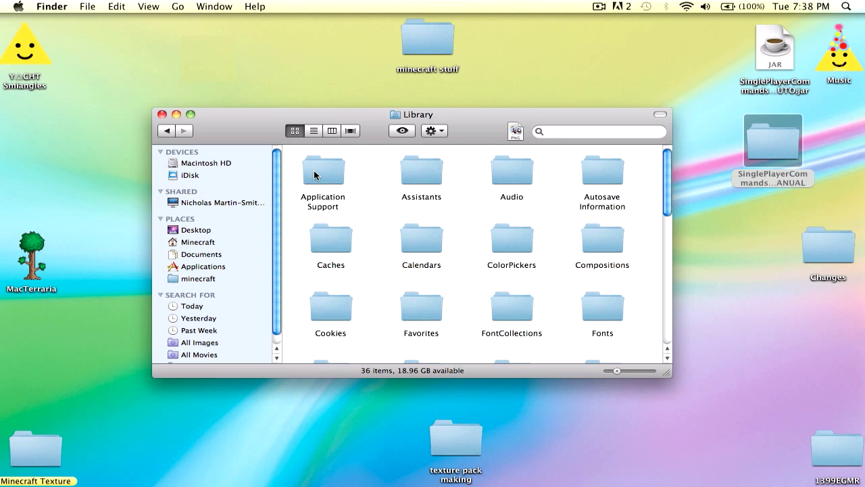
double_click(315, 175)
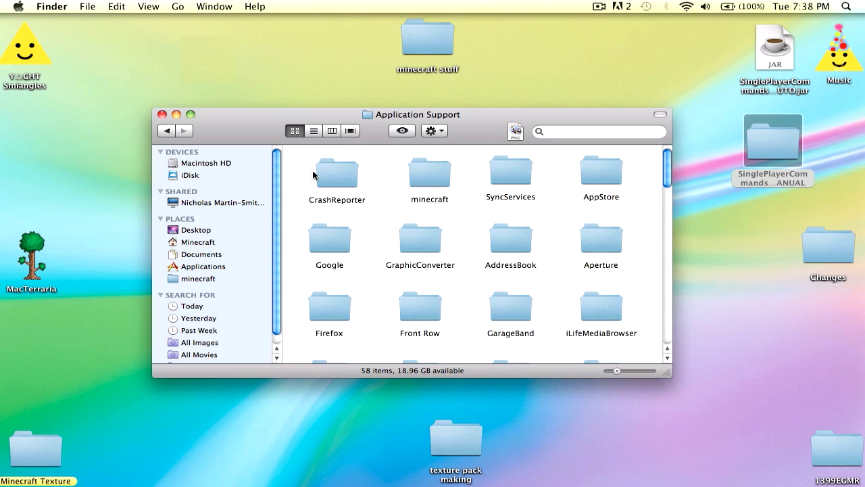
double_click(433, 184)
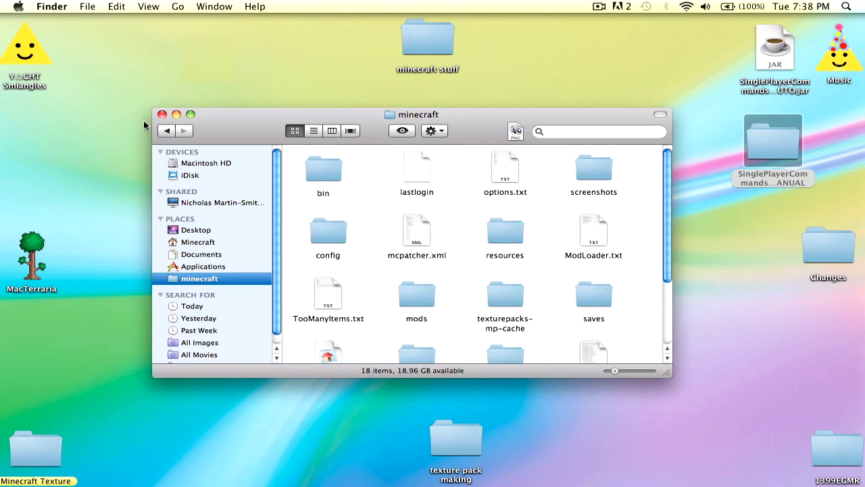
left_click(166, 131)
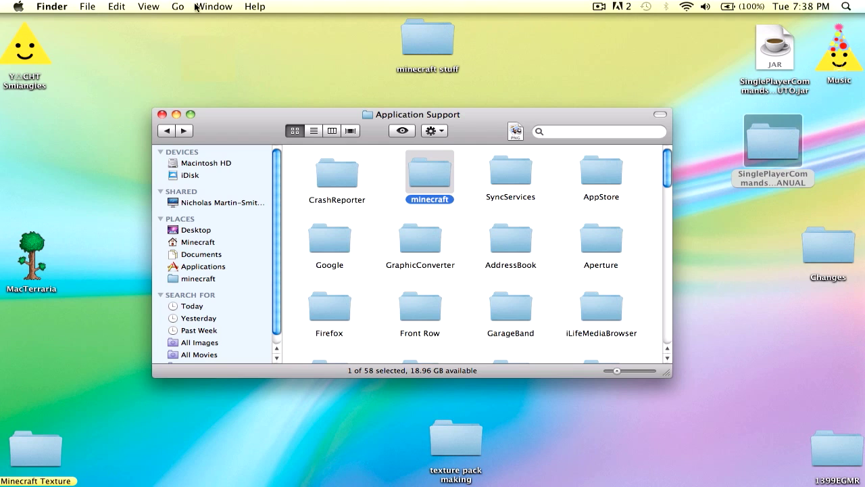
double_click(427, 174)
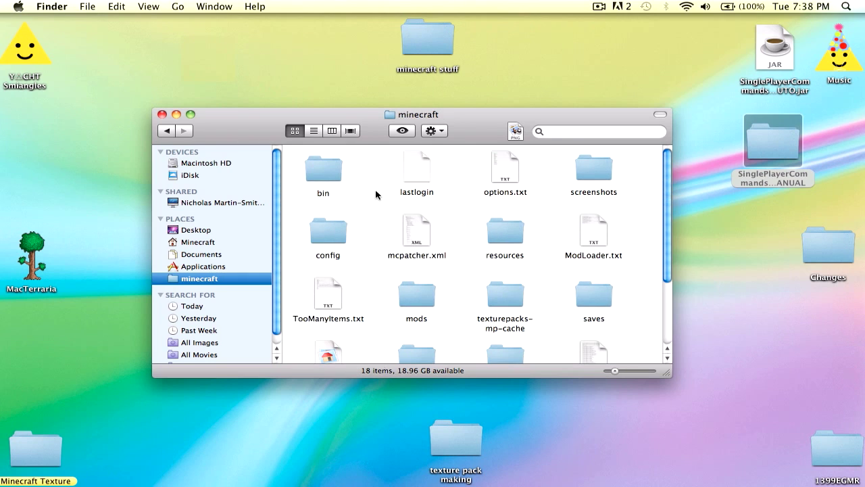
Open minecraft's bin folder and the MANUAL folder side by side, and trash readme.txt
double_click(326, 175)
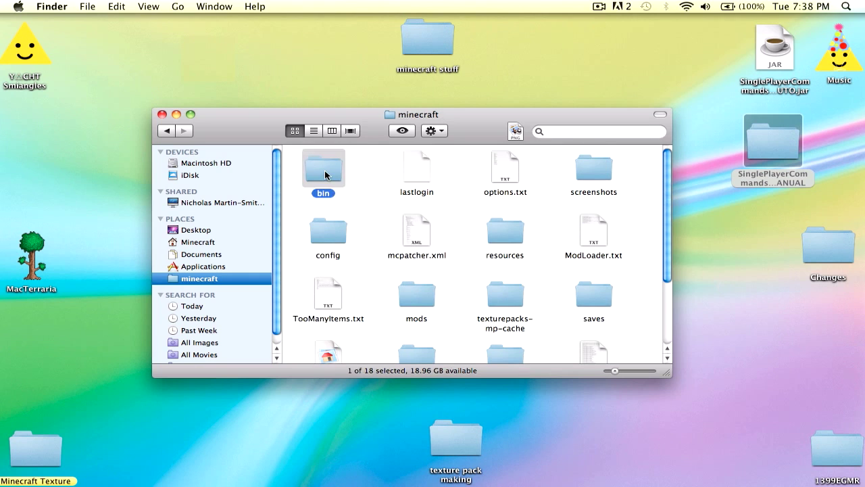
double_click(766, 132)
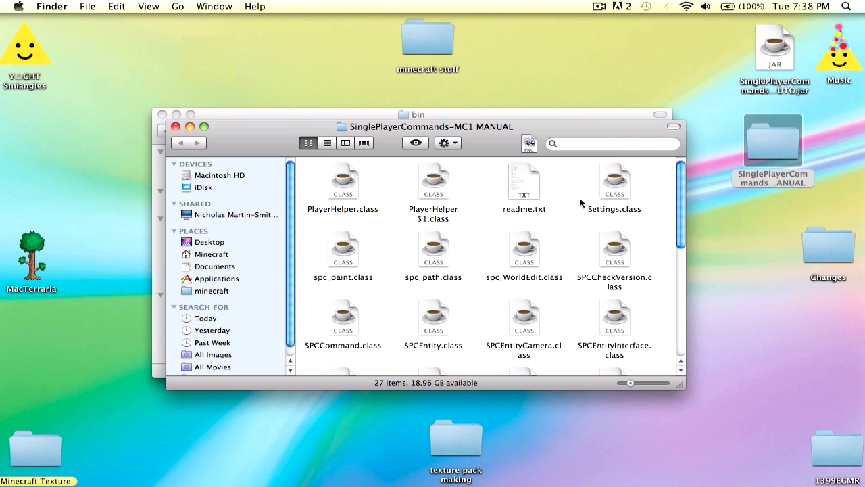
scroll(579, 200, "down", 5)
scroll(575, 202, "up", 5)
right_click(524, 183)
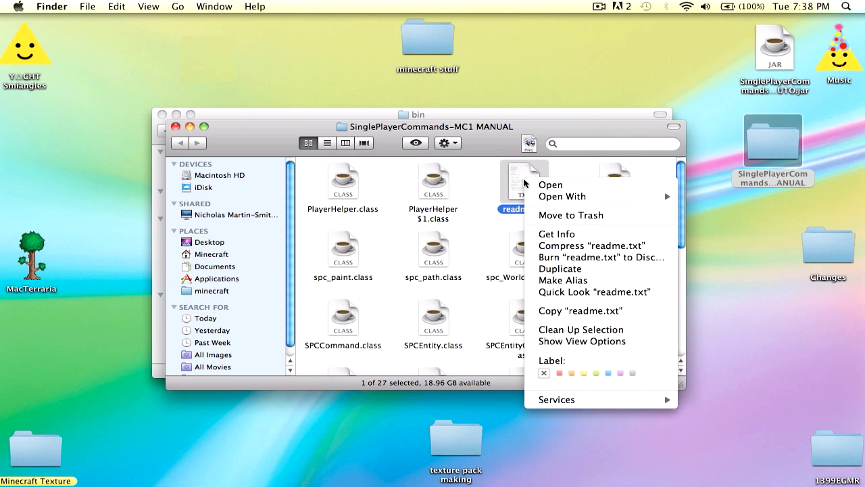
left_click(546, 217)
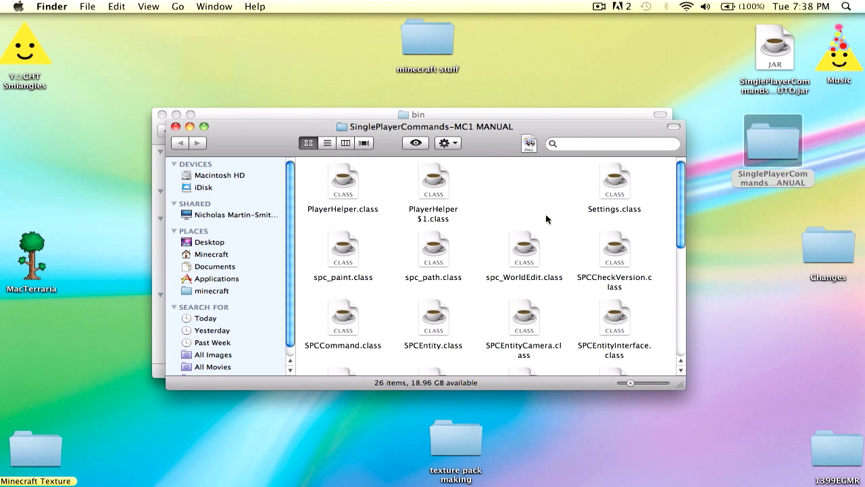
Arrange both windows and move WorldEdit.jar from the MANUAL folder into bin
mouse_move(495, 145)
left_mouse_down()
mouse_move(642, 54)
mouse_move(638, 3)
mouse_move(682, 4)
left_mouse_up()
scroll(566, 138, "down", 5)
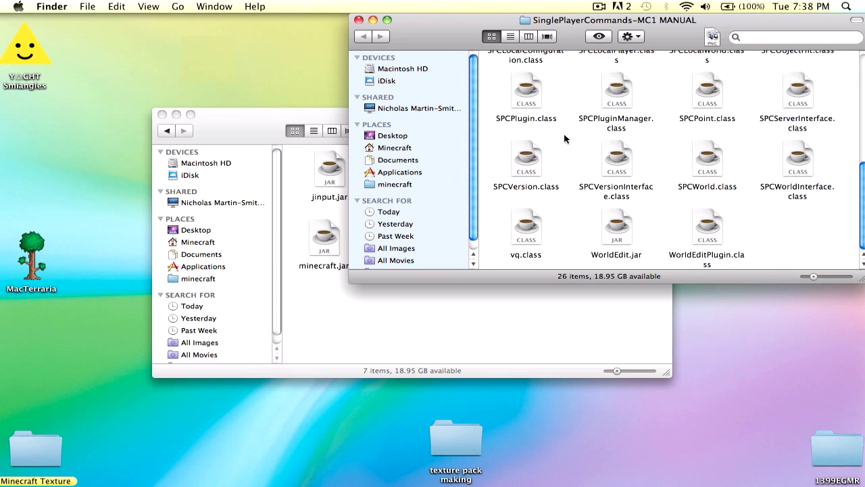
mouse_move(261, 119)
left_mouse_down()
mouse_move(246, 172)
mouse_move(116, 179)
mouse_move(138, 184)
left_mouse_up()
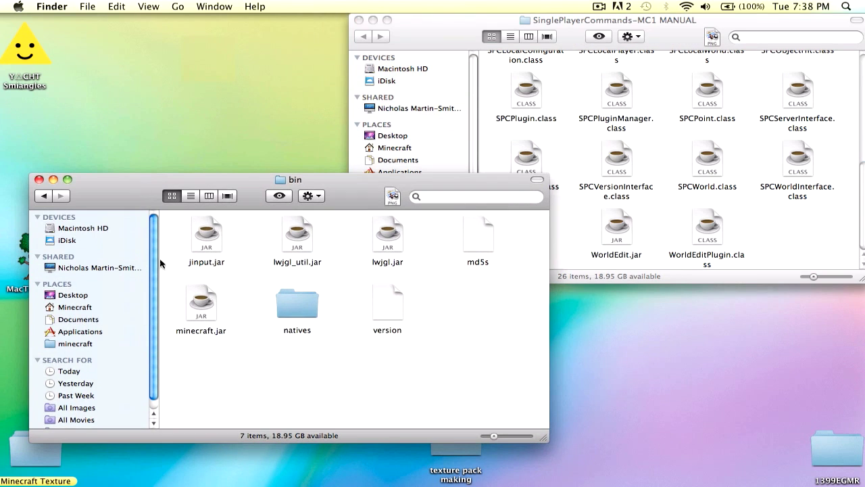
left_click_drag(357, 280, 284, 373)
left_click(448, 401)
mouse_move(617, 231)
left_mouse_down()
mouse_move(484, 338)
mouse_move(389, 365)
mouse_move(205, 375)
left_mouse_up()
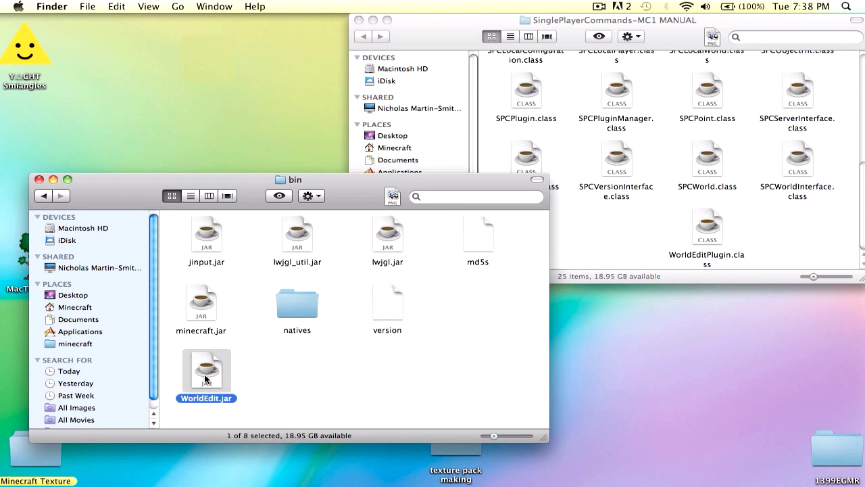
left_click(356, 378)
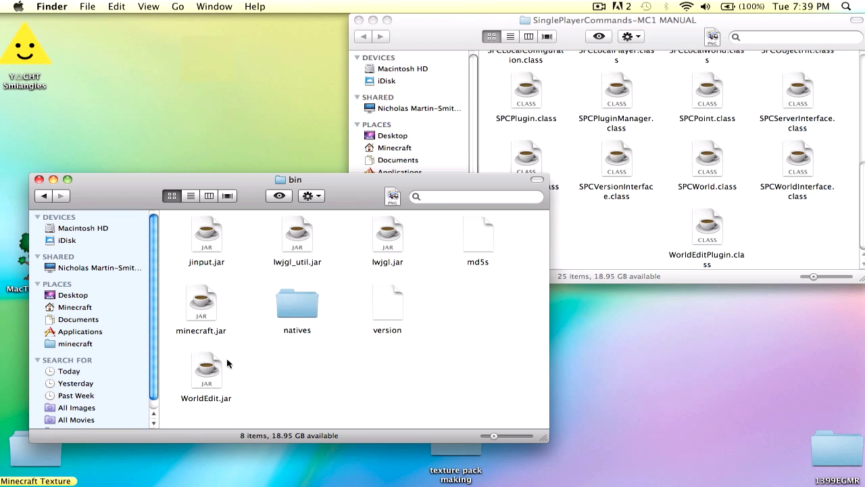
Rename minecraft.jar to minecraft.zip, accepting the extension change
right_click(205, 317)
mouse_move(348, 269)
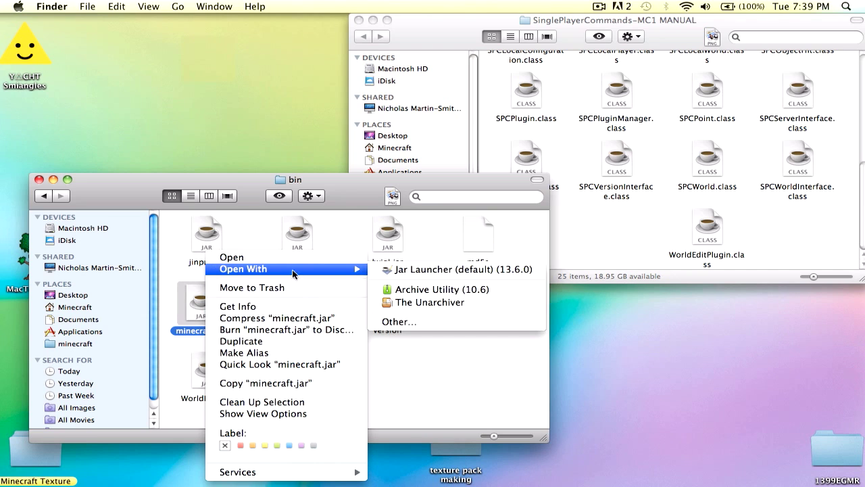
left_click(448, 291)
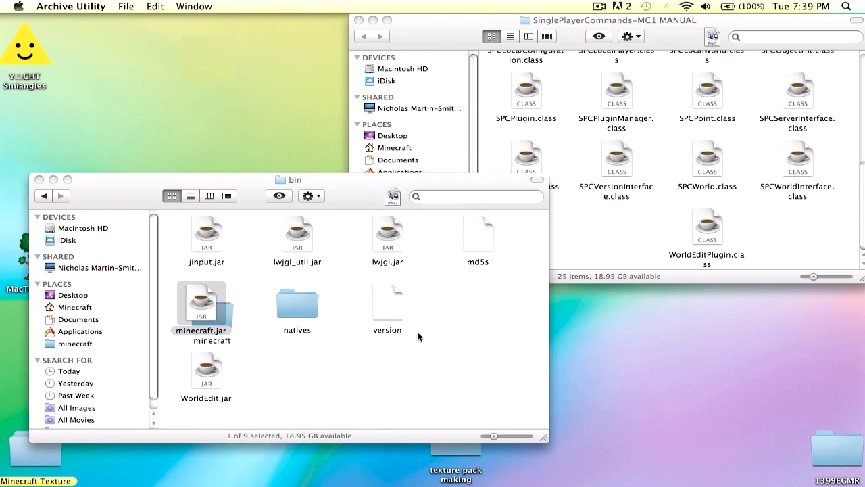
left_click(208, 308)
key("Return")
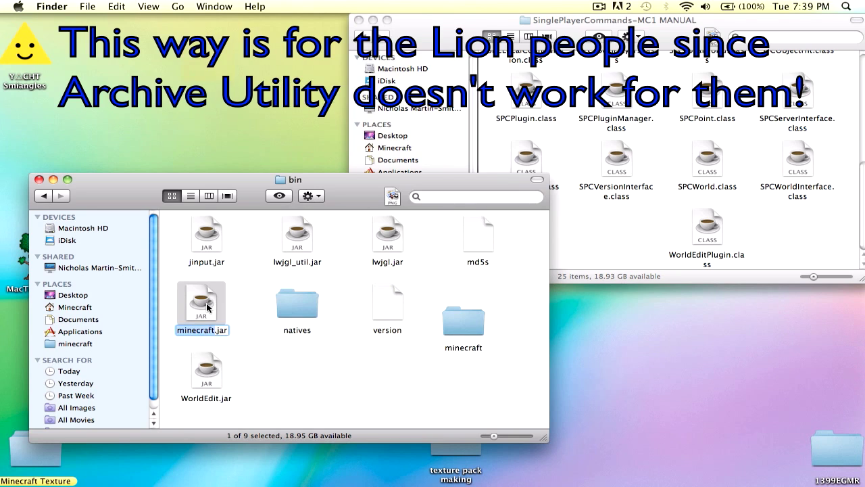
key("Right")
key("BackSpace")
key("BackSpace")
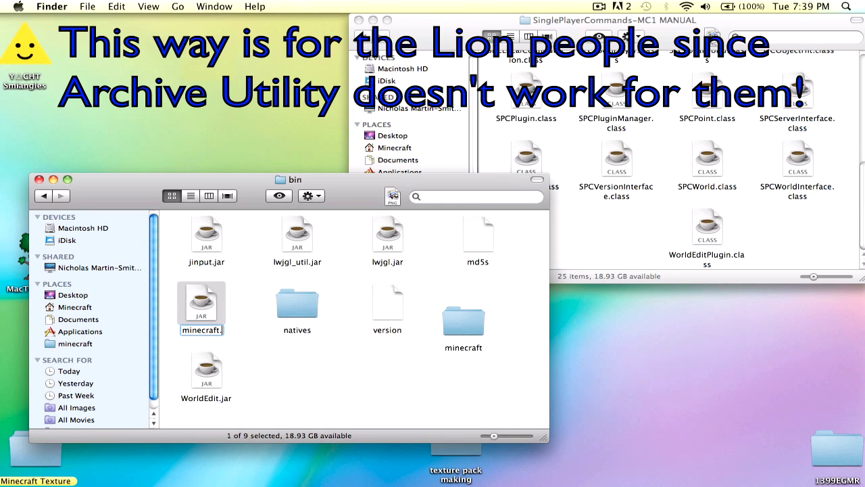
type("zip")
key("Return")
left_click(534, 185)
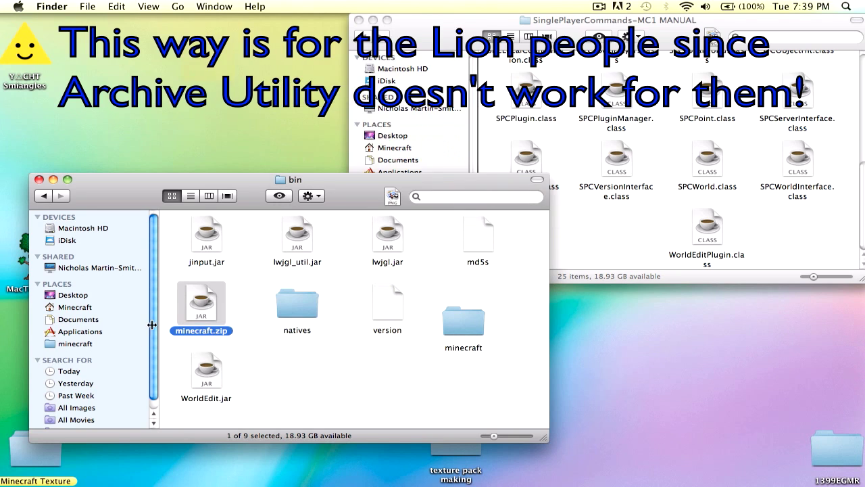
Unarchive minecraft.zip and rename the archive to 'minecraft backup.zip'
double_click(201, 308)
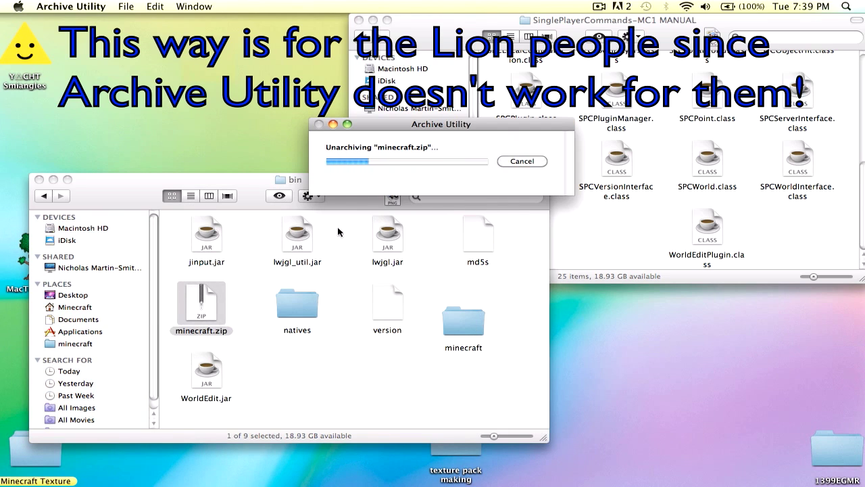
mouse_move(238, 319)
left_mouse_down()
mouse_move(399, 332)
mouse_move(404, 372)
mouse_move(440, 433)
mouse_move(534, 466)
mouse_move(848, 446)
mouse_move(853, 456)
left_mouse_up()
left_click(199, 301)
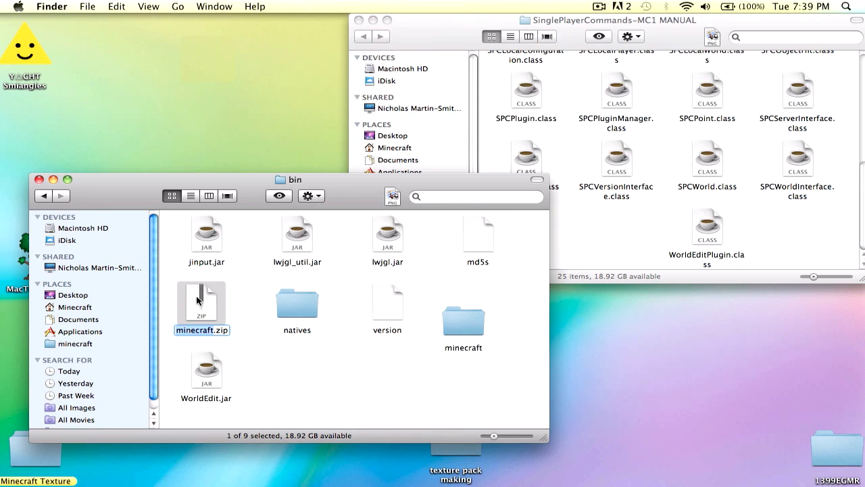
type("backup")
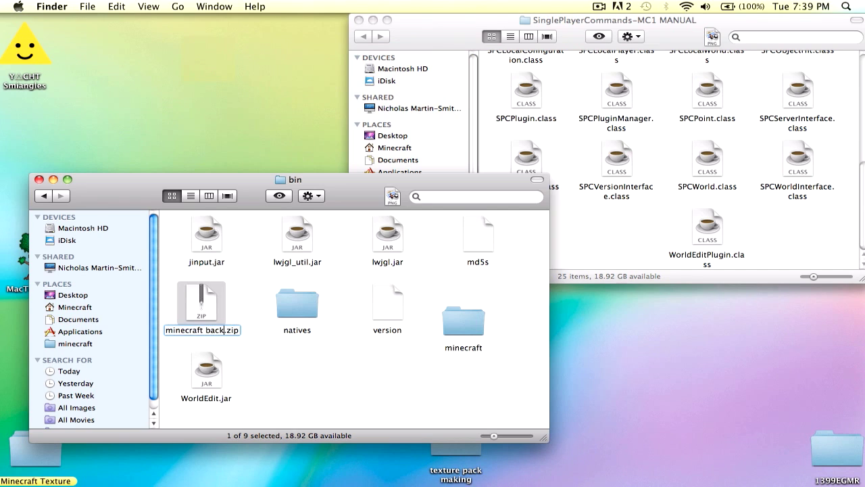
key("Return")
Rename the extracted minecraft folder to minecraft.jar
left_click(475, 309)
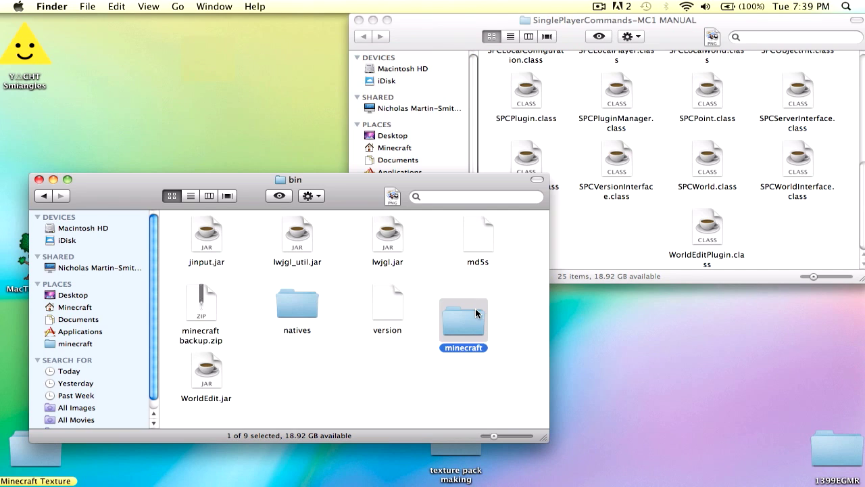
key("Return")
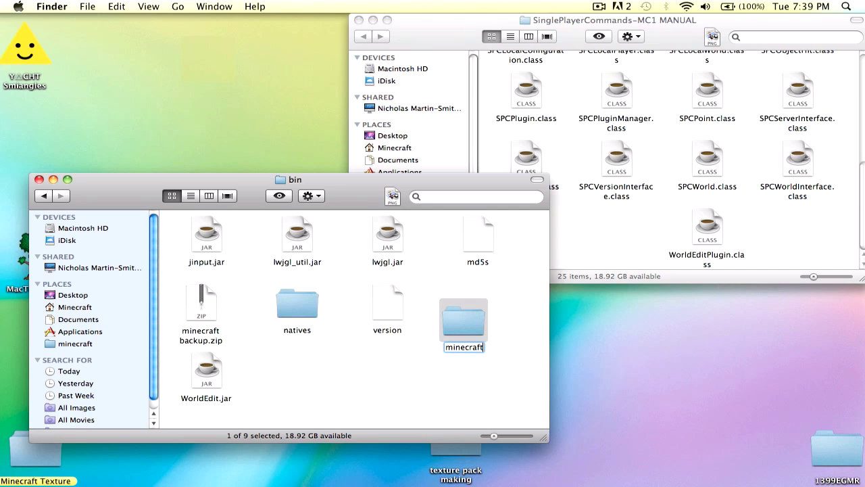
type(".jar")
key("Return")
key("Return")
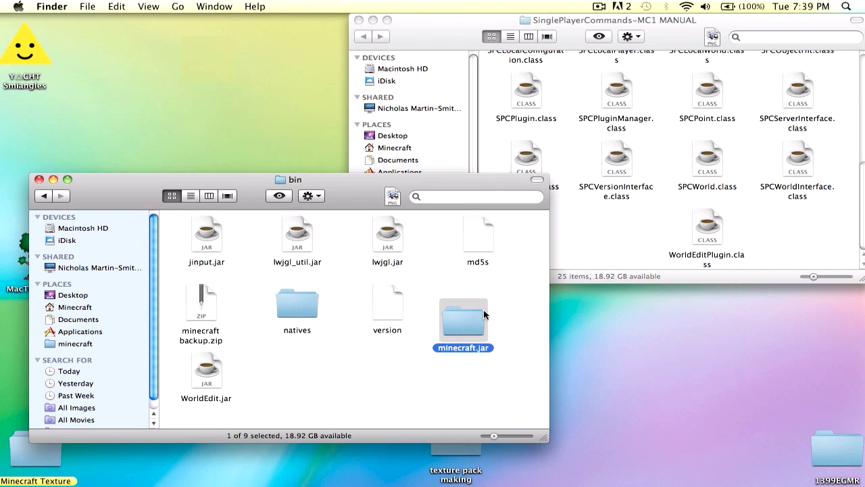
Paste all 25 SPC class files into the minecraft.jar folder, replacing the existing ones
double_click(469, 321)
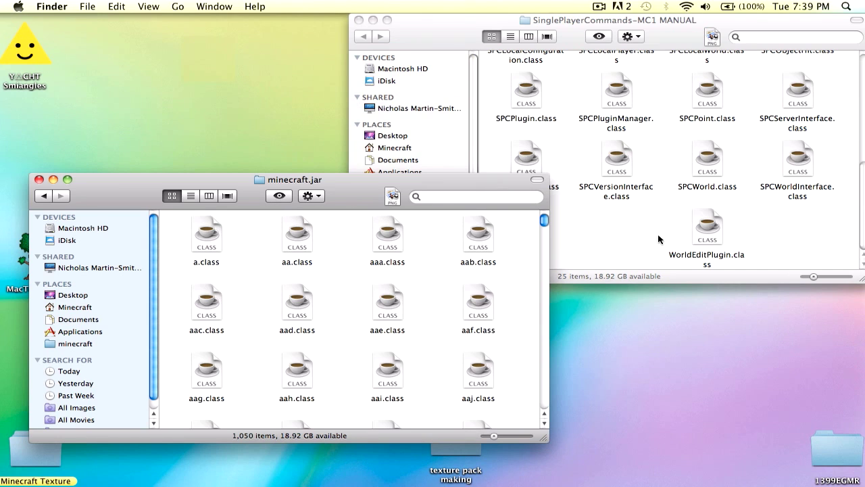
left_click(658, 239)
scroll(642, 243, "up", 5)
scroll(632, 246, "down", 5)
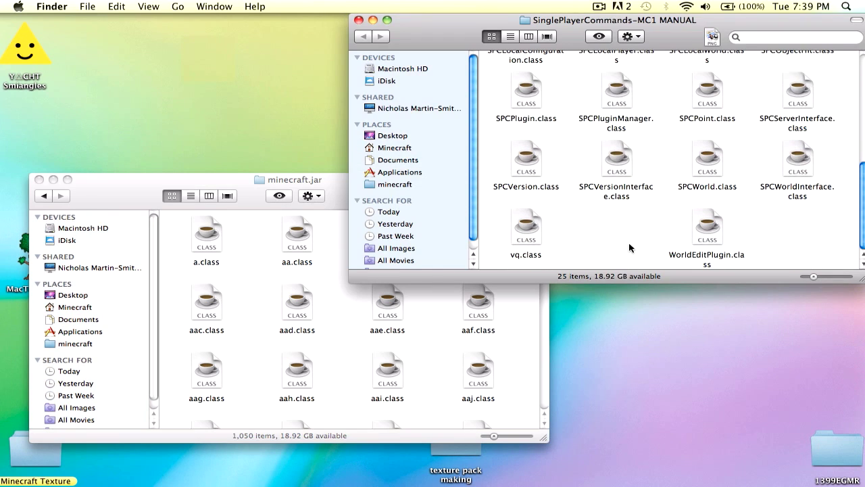
key("super+a")
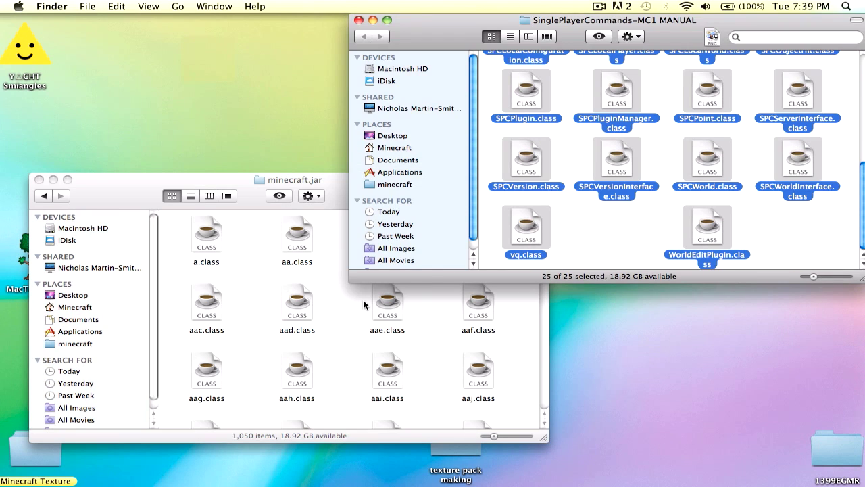
left_click(356, 309)
key("super+v")
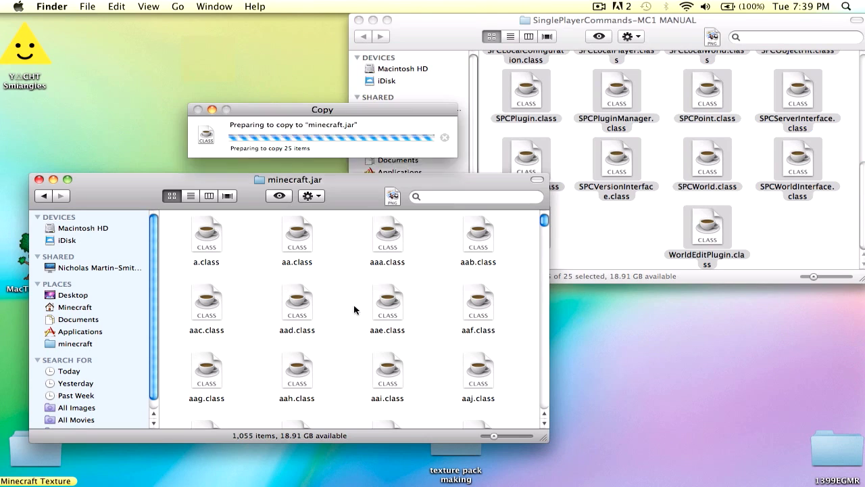
left_click(413, 156)
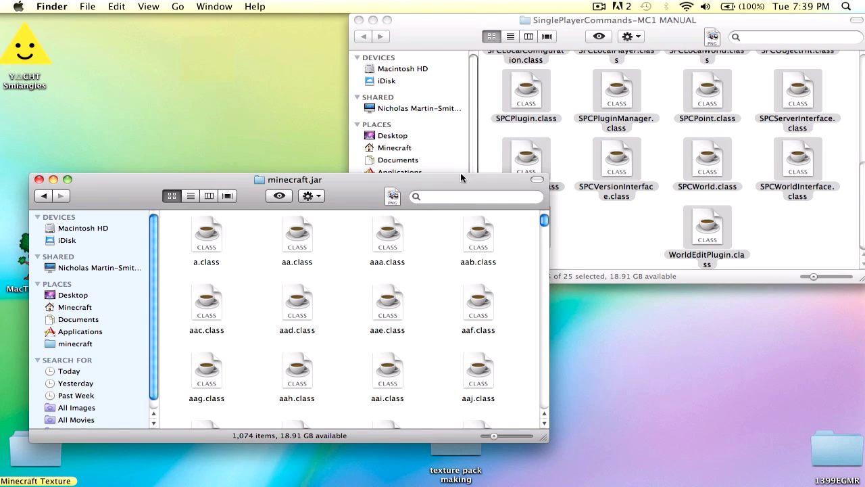
left_click_drag(352, 183, 455, 108)
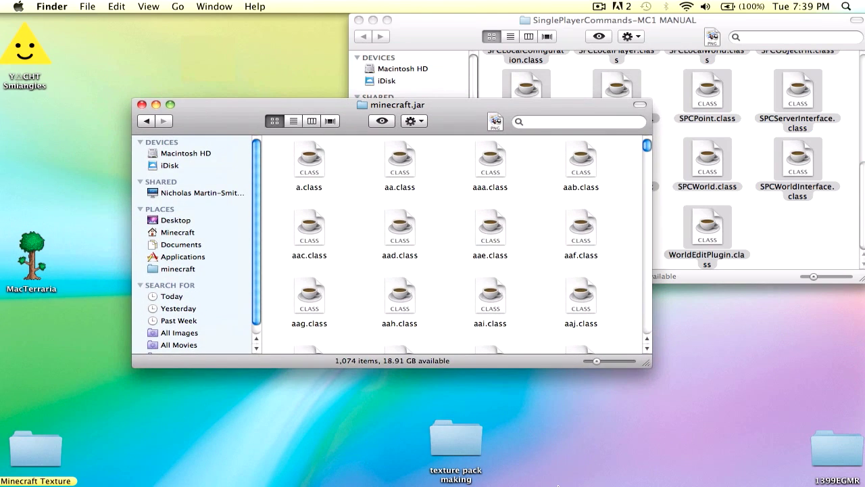
Close the Finder windows, log in to Minecraft, and load the singleplayer world 'Bored (again)'
left_click(463, 443)
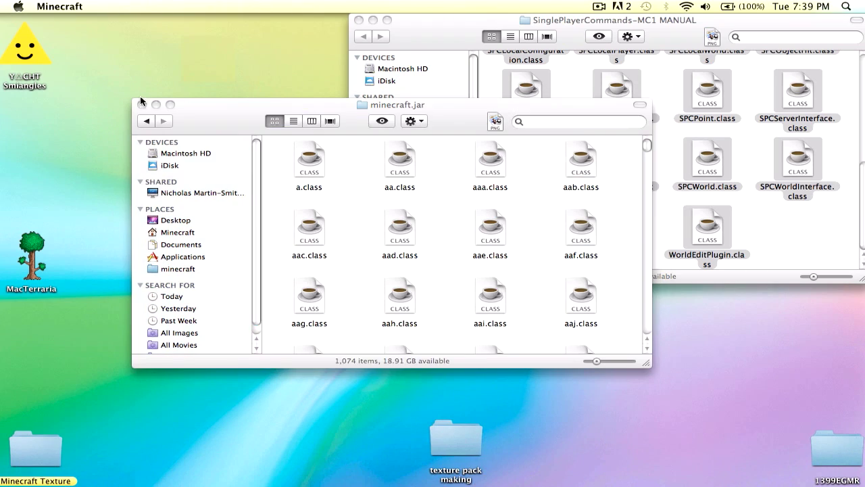
left_click(142, 104)
left_click(359, 20)
mouse_move(503, 465)
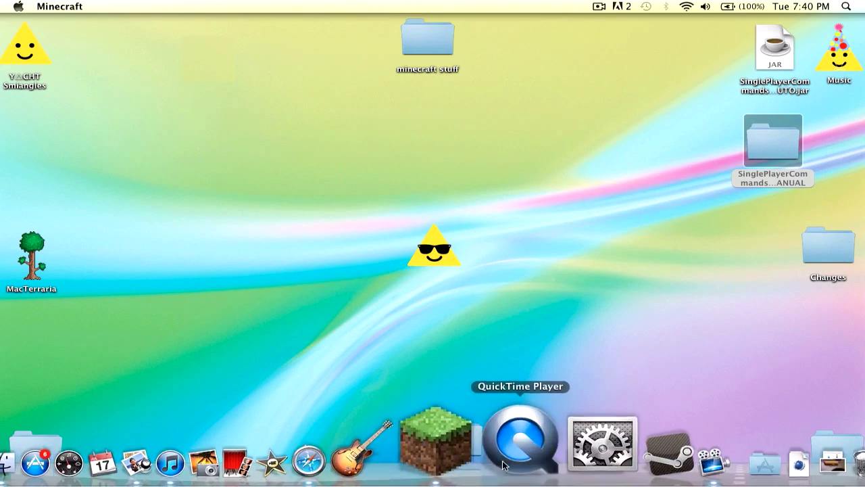
left_click(648, 373)
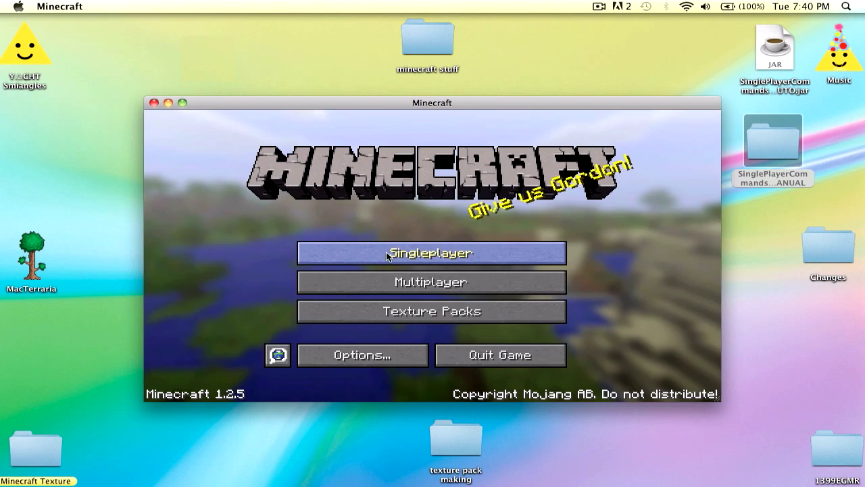
left_click(386, 252)
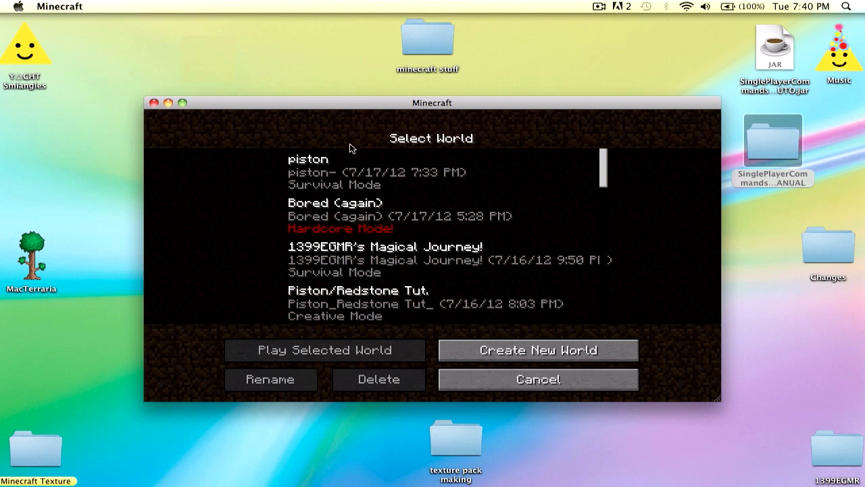
double_click(366, 219)
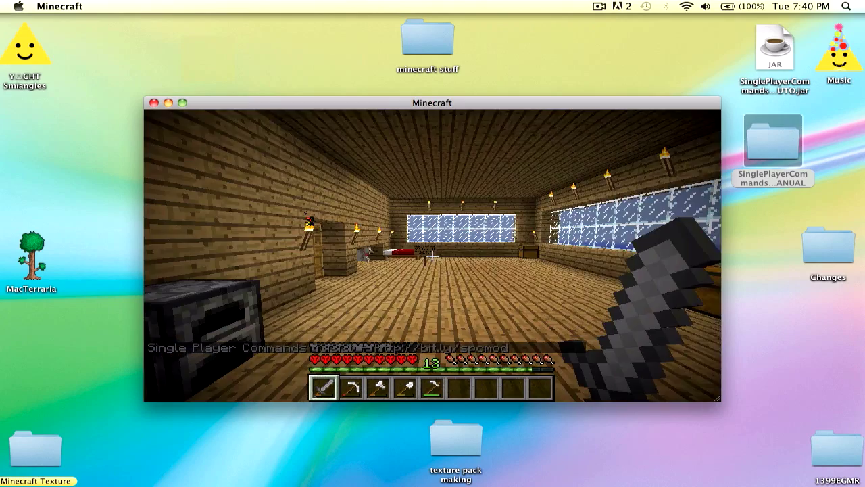
Remove the iron helmet, chestplate, leggings and boots in the inventory
key("e")
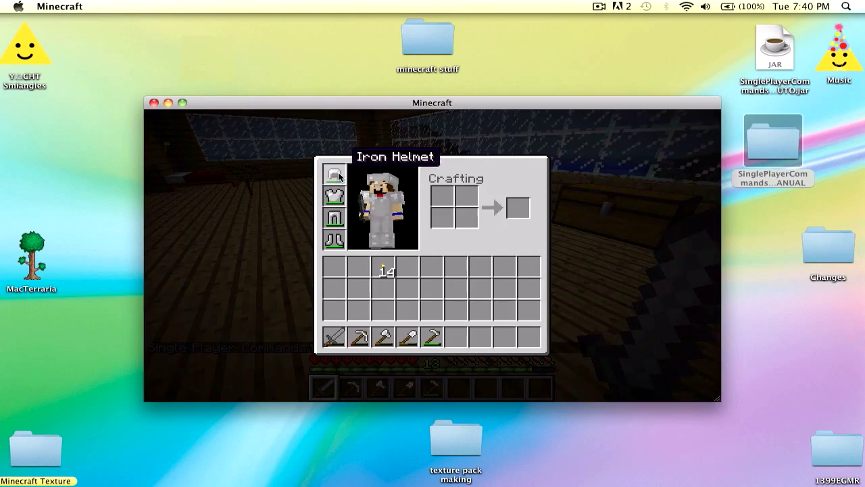
left_click(334, 174, "shift")
left_click(335, 196, "shift")
left_click(335, 217, "shift")
left_click(335, 239, "shift")
key("e")
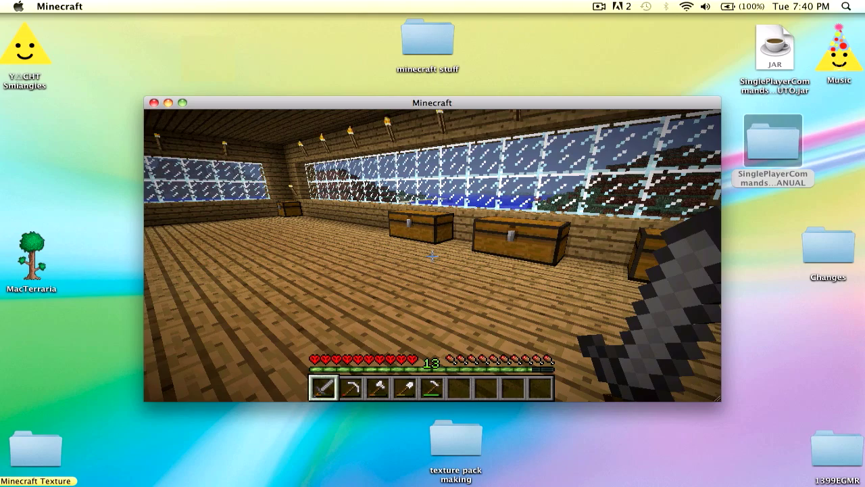
Toggle flying on and then off with the mod's chat command
key("t")
key("Return")
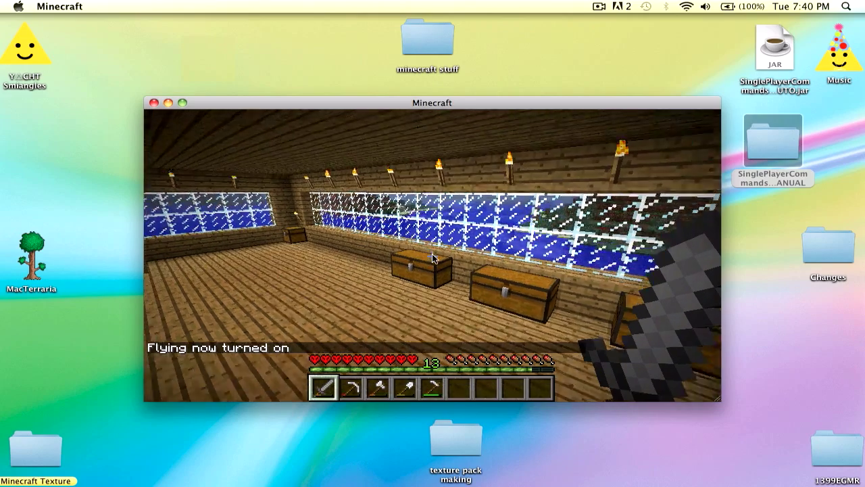
type("tf")
key("Return")
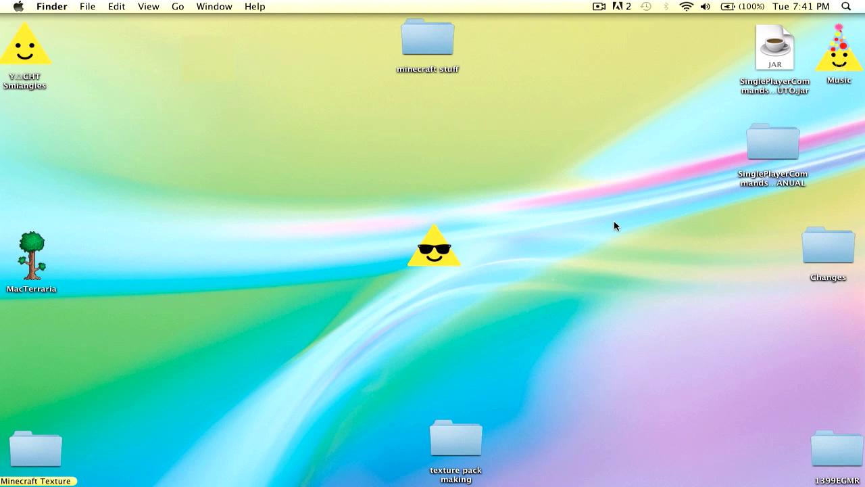
Jump to ~/Library via Go to Folder and open Application Support to find minecraft
left_click(178, 6)
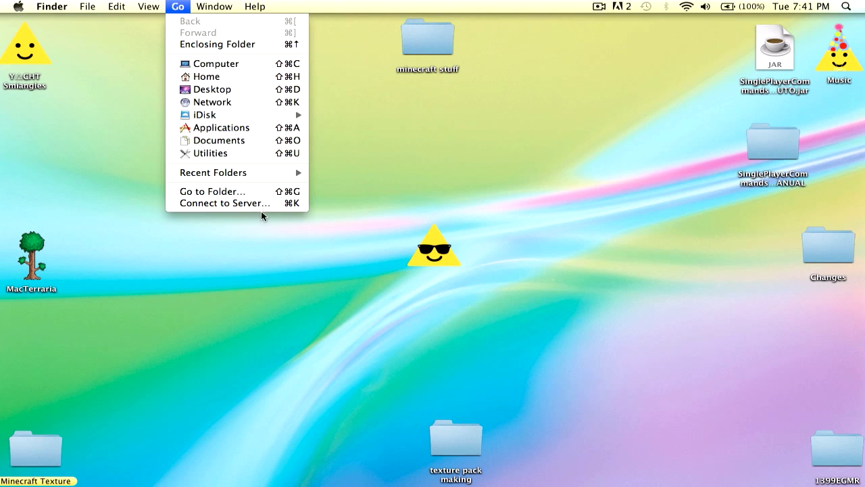
left_click(215, 191)
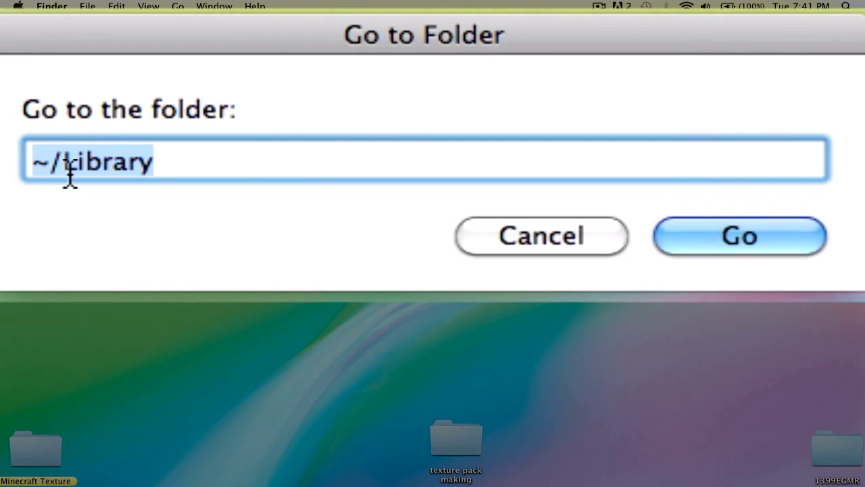
key("Return")
double_click(322, 177)
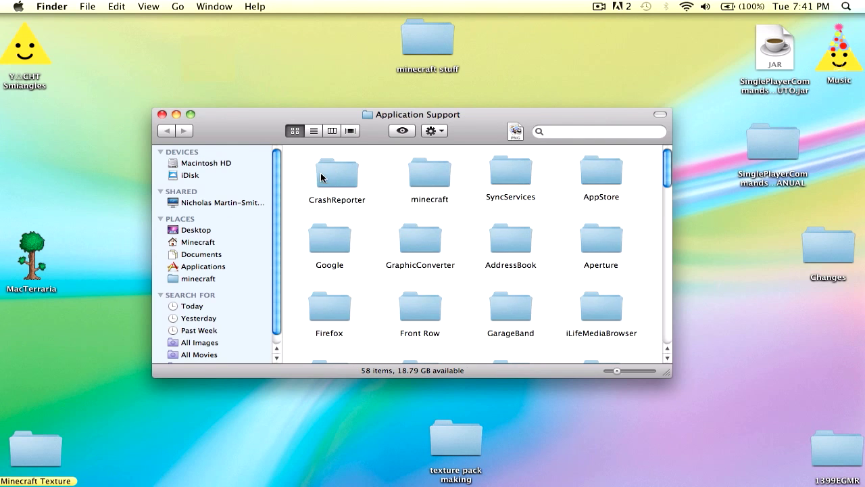
left_click(421, 170)
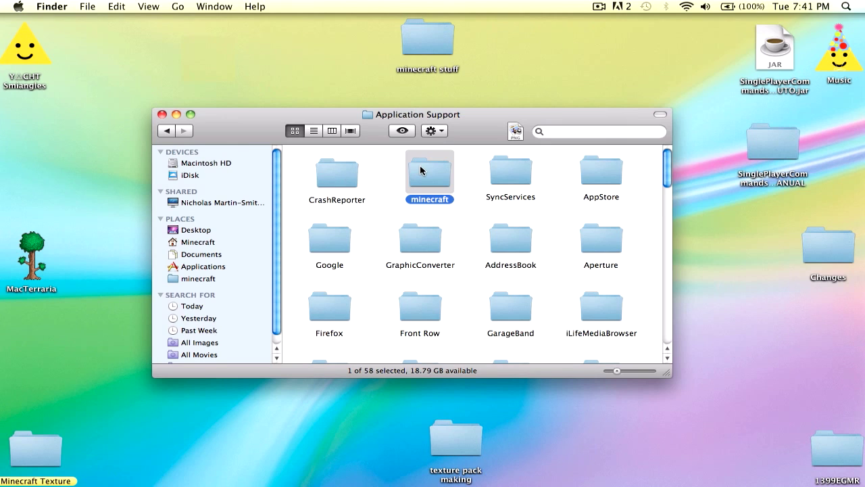
left_click(762, 327)
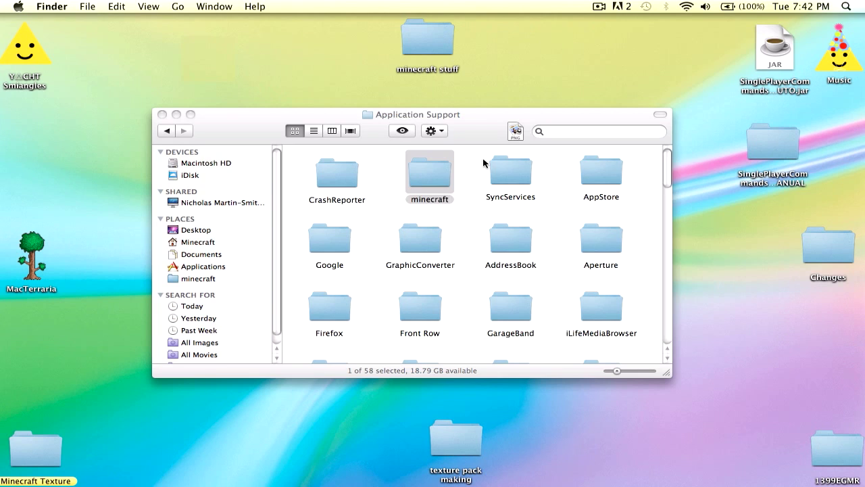
Browse home > Library > Application Support > minecraft, then close the window
left_click(223, 243)
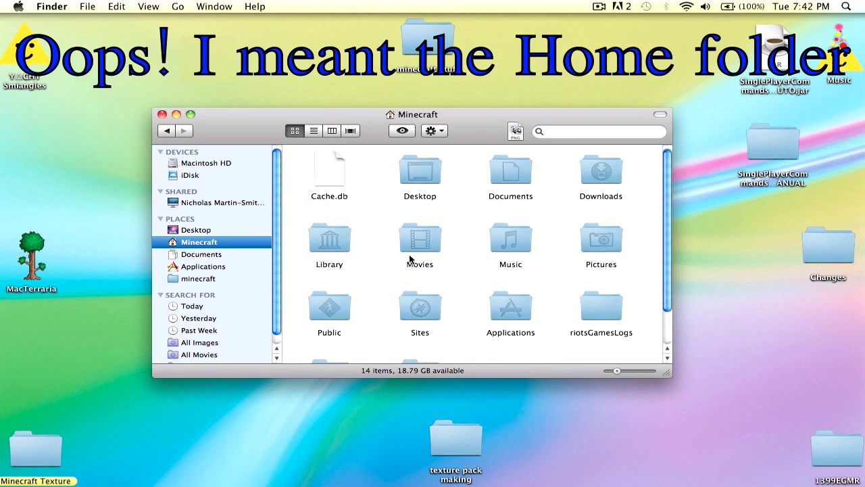
left_click(349, 251)
double_click(349, 251)
double_click(342, 174)
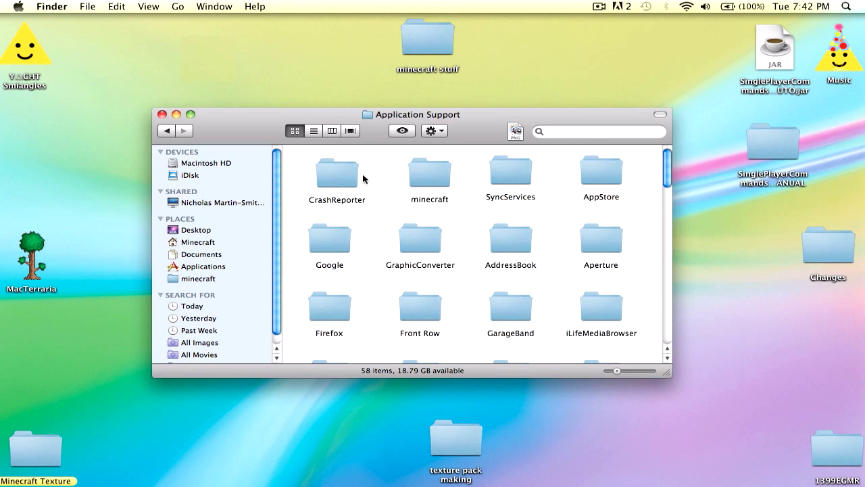
left_click(423, 177)
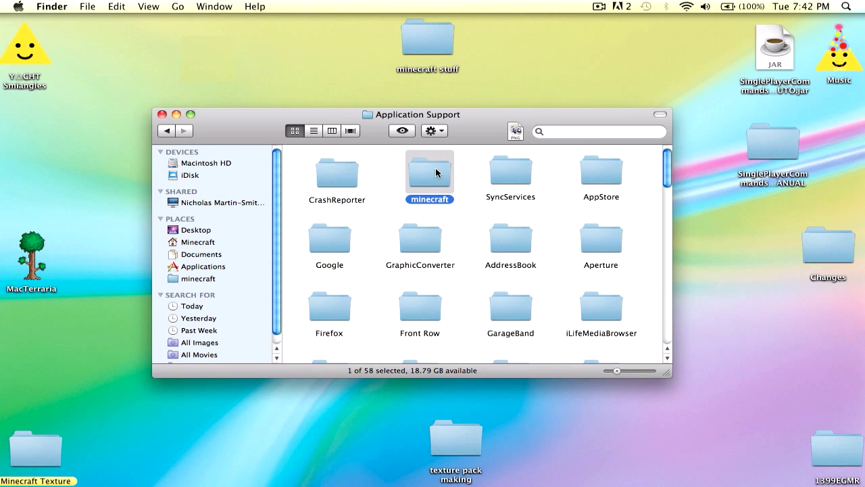
double_click(435, 172)
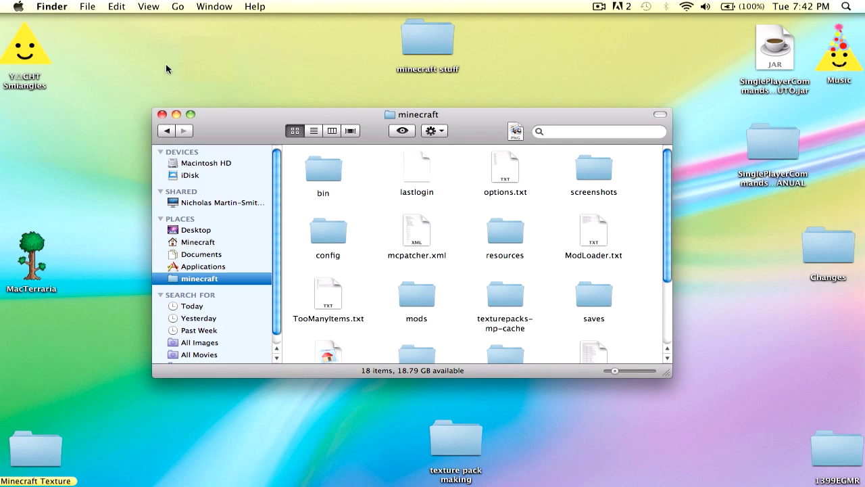
left_click(162, 115)
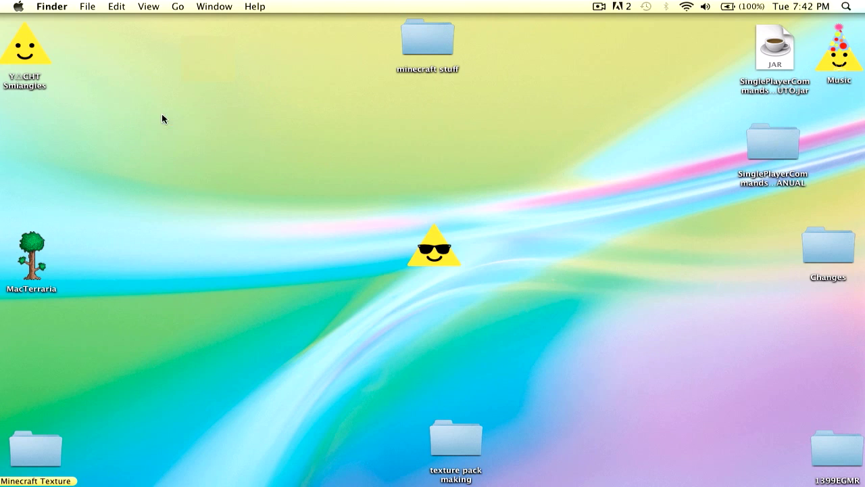
Move the AUTO.jar installer onto the desktop and launch it, allowing the Java security warning
mouse_move(775, 48)
left_mouse_down()
mouse_move(589, 192)
mouse_move(611, 195)
left_mouse_up()
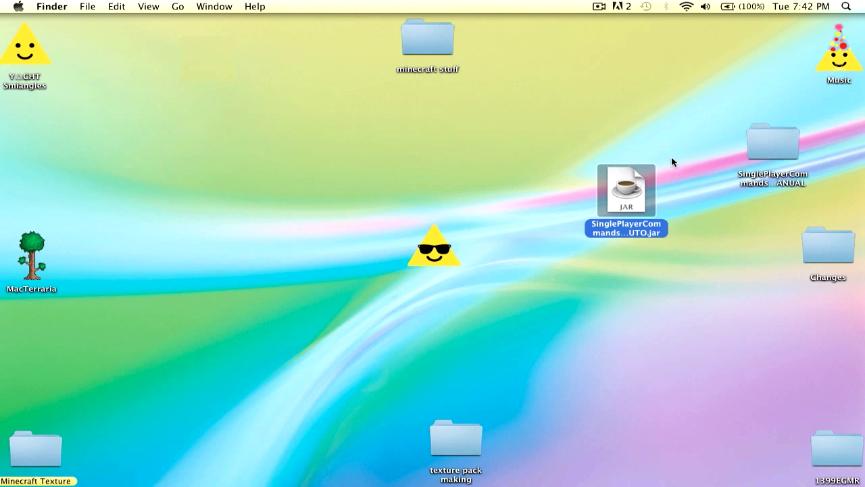
double_click(639, 199)
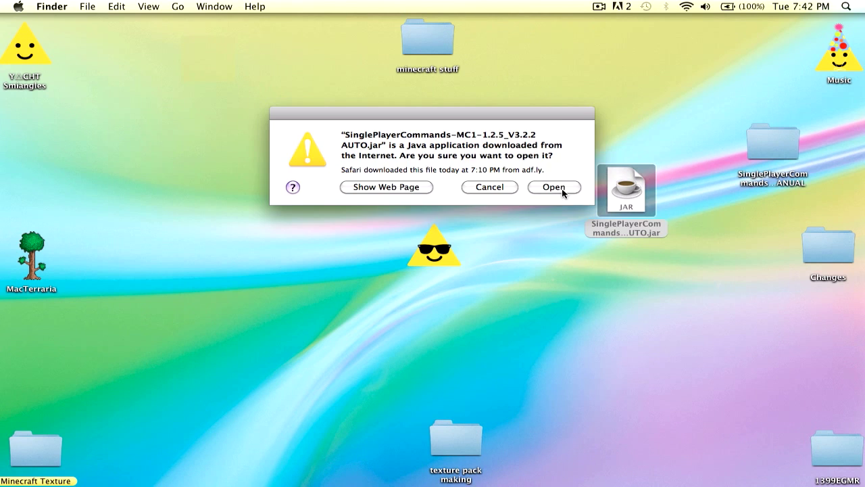
left_click(554, 187)
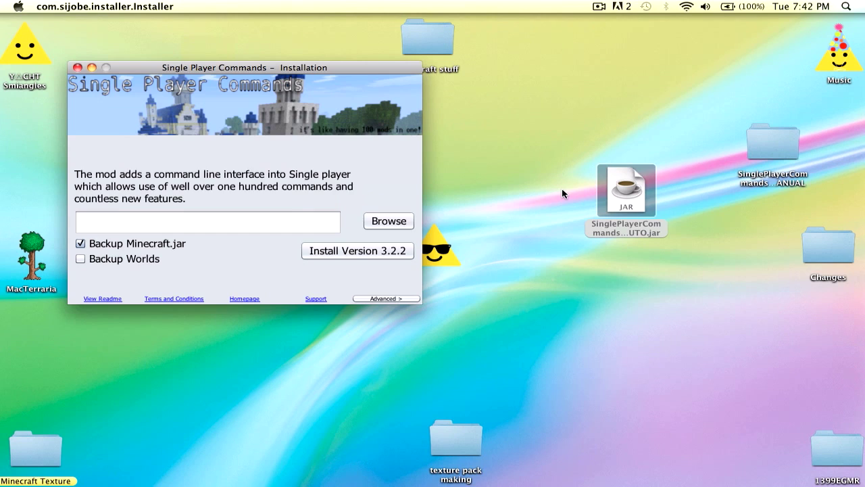
Turn off the Minecraft.jar backup and browse into Library/Application Support
left_click(81, 243)
left_click(389, 221)
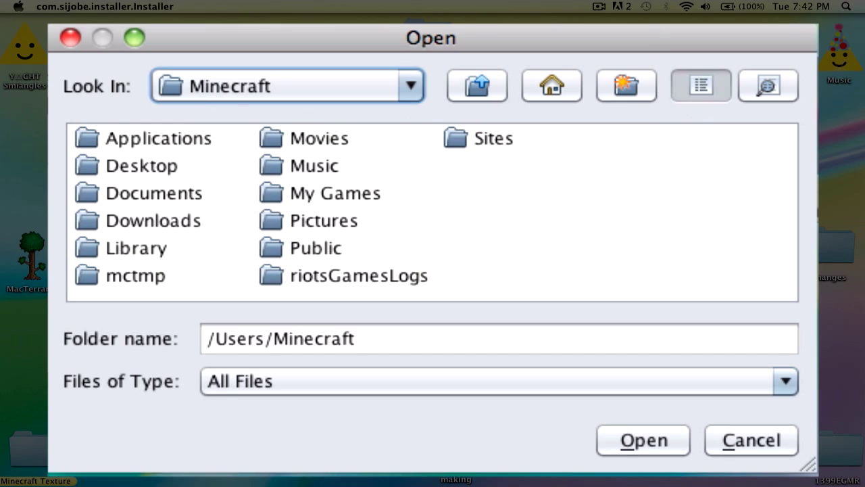
left_click(166, 245)
left_click(166, 246)
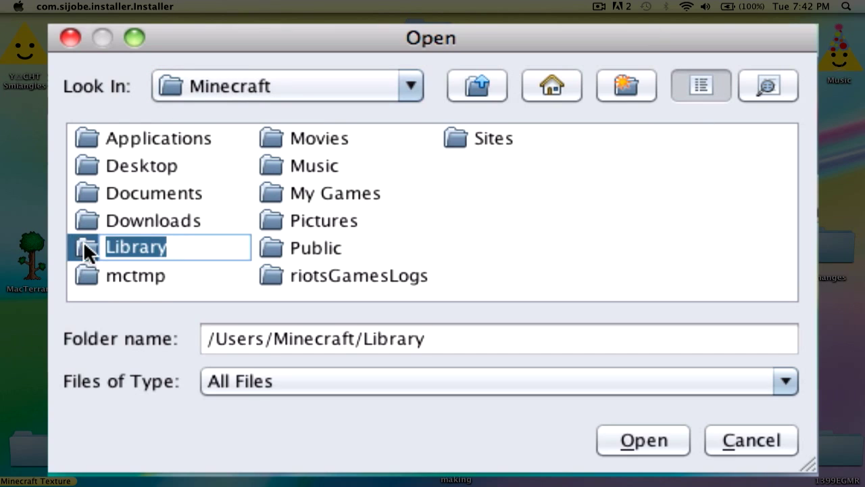
double_click(84, 242)
double_click(156, 162)
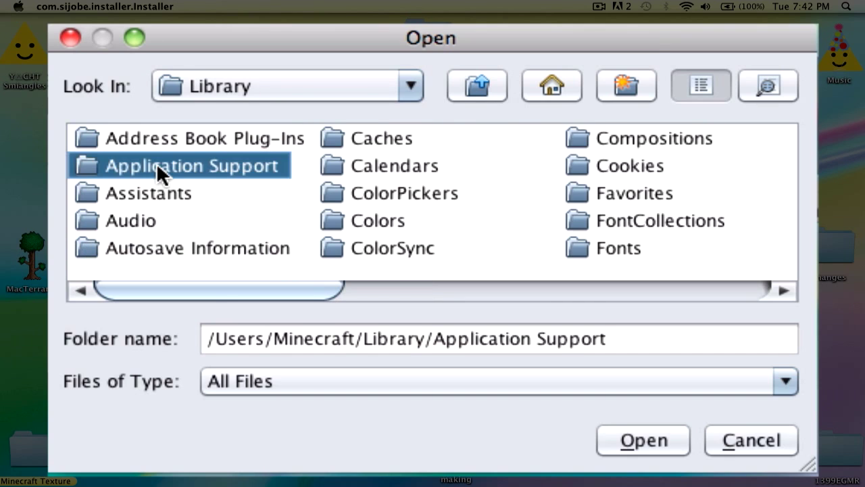
Choose the minecraft folder as the target, install version 3.2.2, and close the installer
scroll(689, 184, "right", 10)
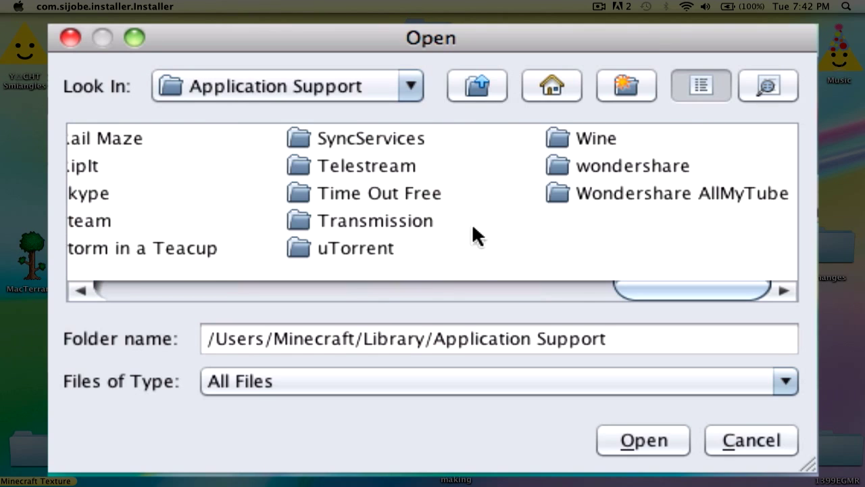
scroll(372, 149, "left", 10)
scroll(393, 214, "right", 8)
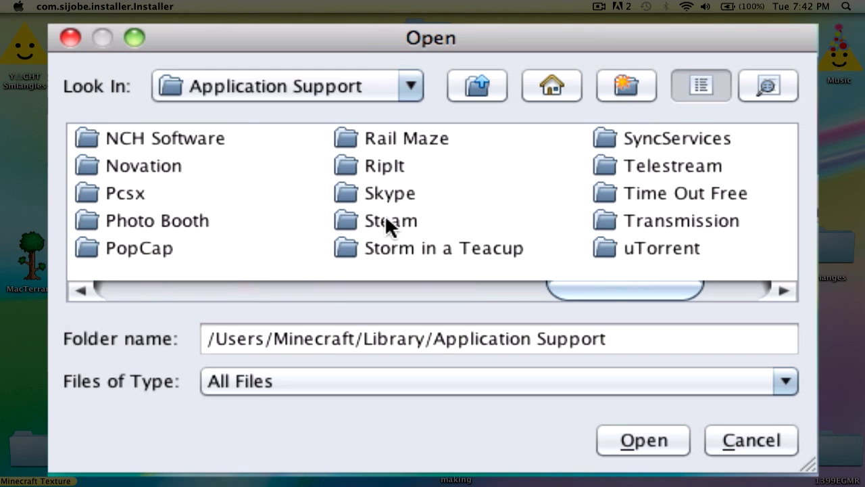
scroll(257, 187, "left", 2)
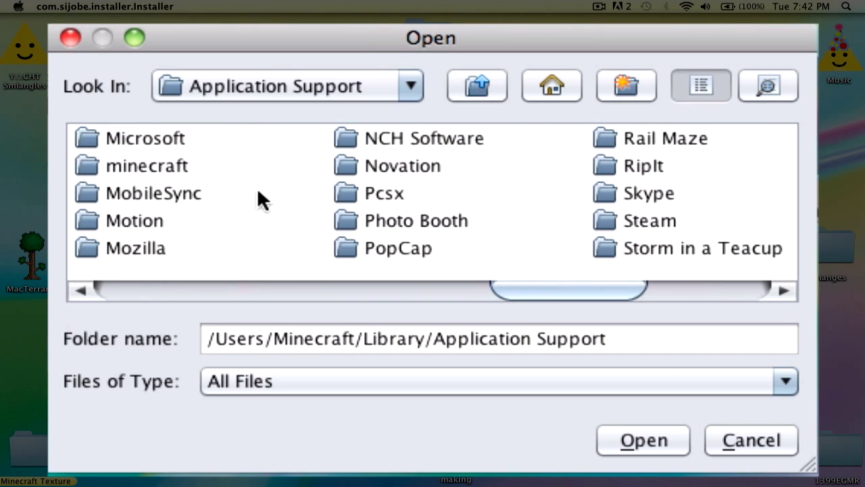
left_click(151, 168)
left_click(639, 441)
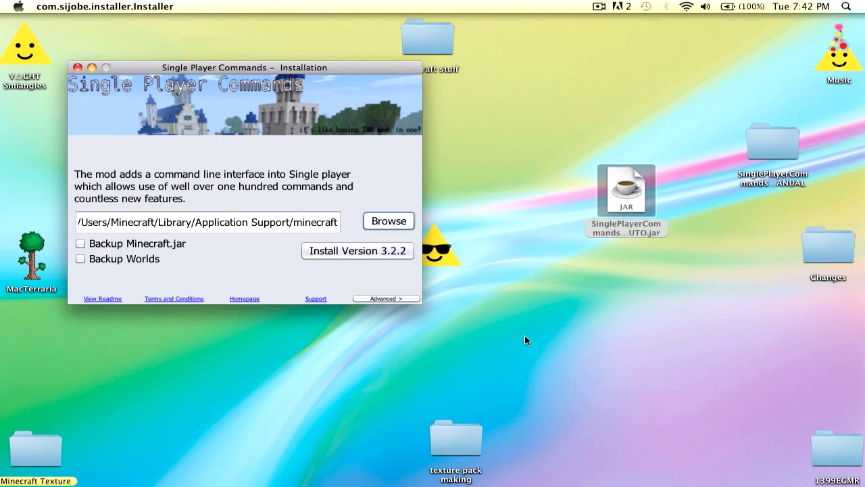
left_click(333, 251)
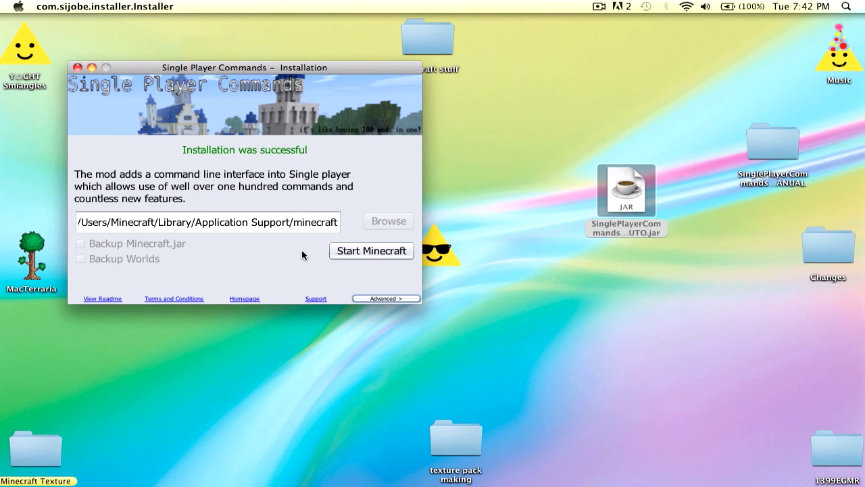
left_click(78, 68)
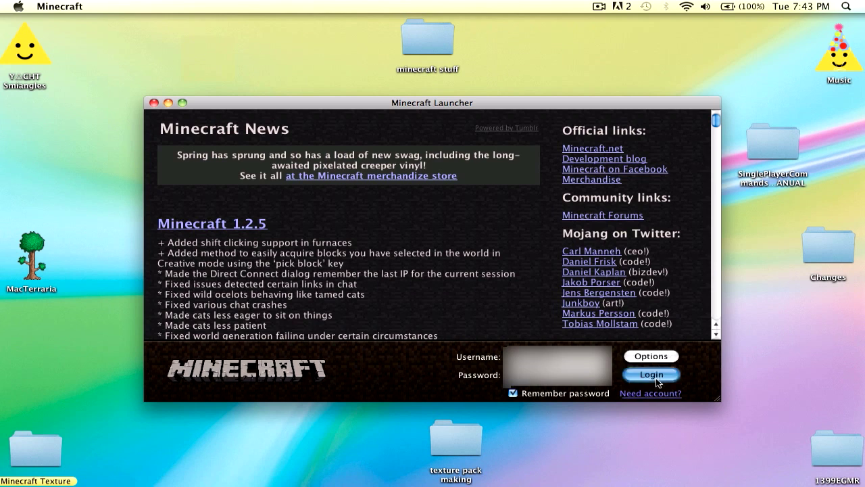
Log in to Minecraft, maximise the window, and load the Bored (again) singleplayer world
left_click(651, 374)
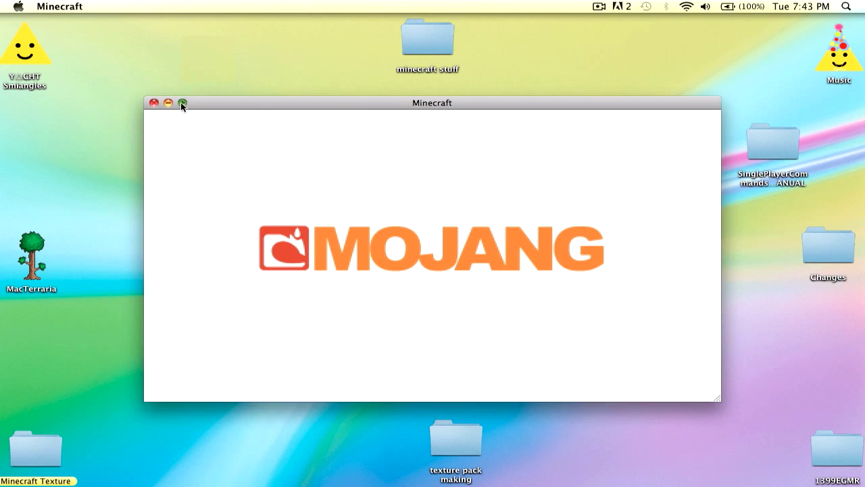
left_click(182, 103)
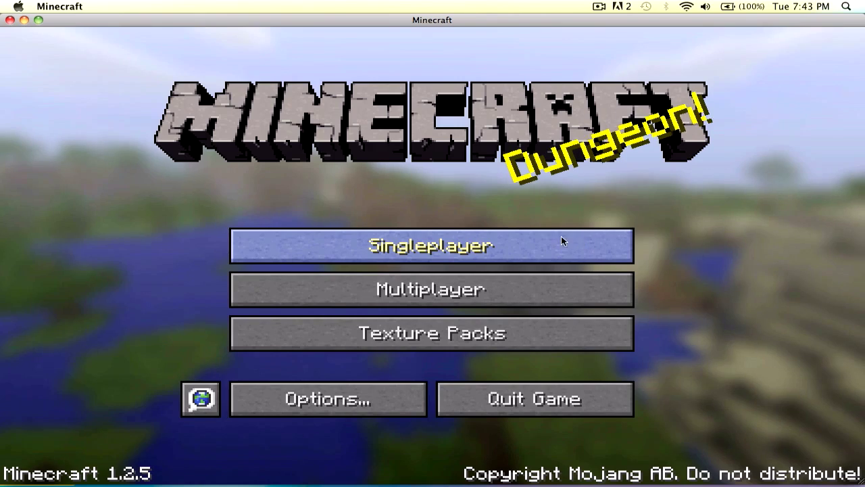
left_click(561, 242)
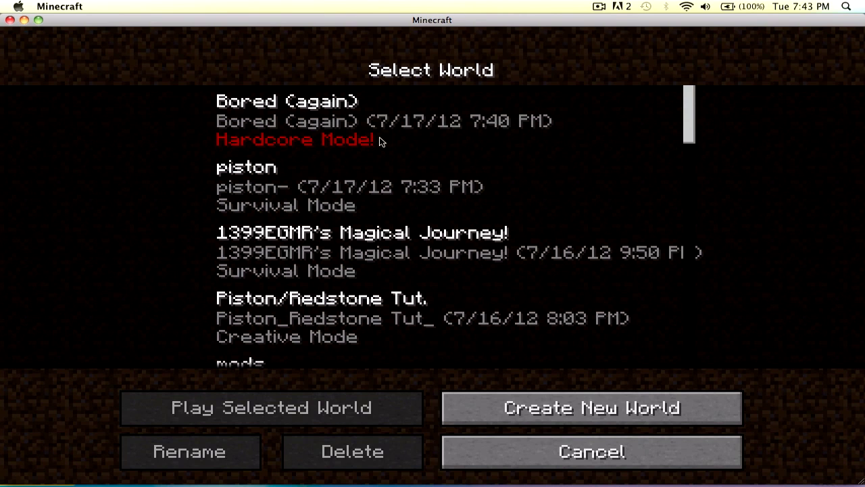
double_click(380, 139)
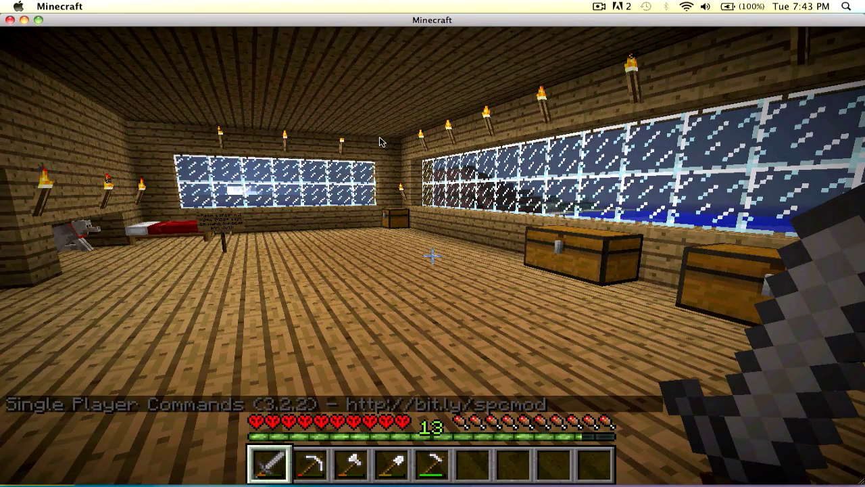
key("t")
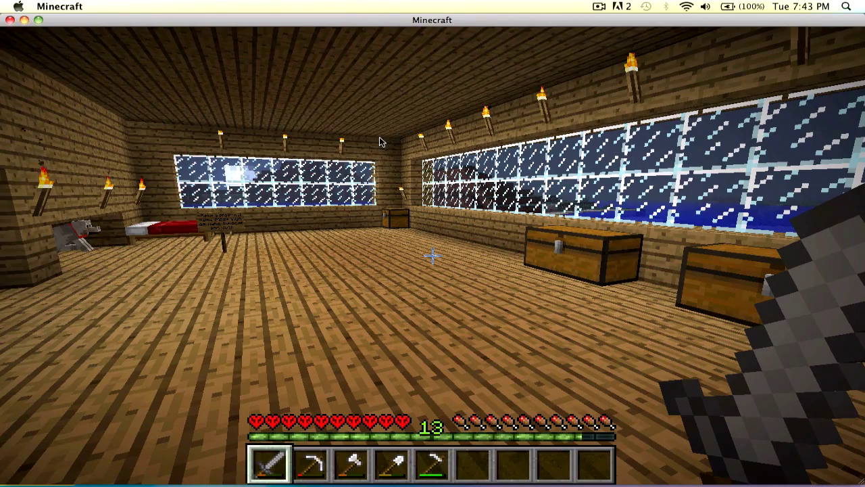
Enter the 'fly' chat command to turn on flying
type("t")
type("fly")
key("Return")
key("space")
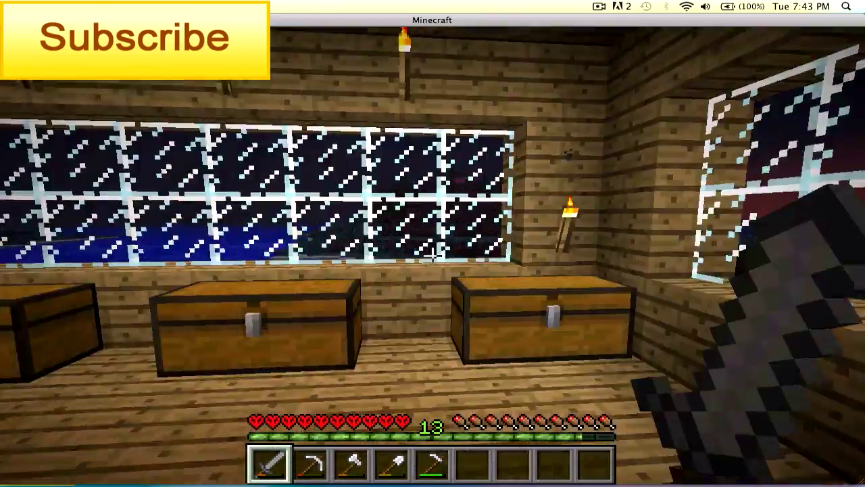
Move past the chests toward the door and wolves, then view the inventory
key("w")
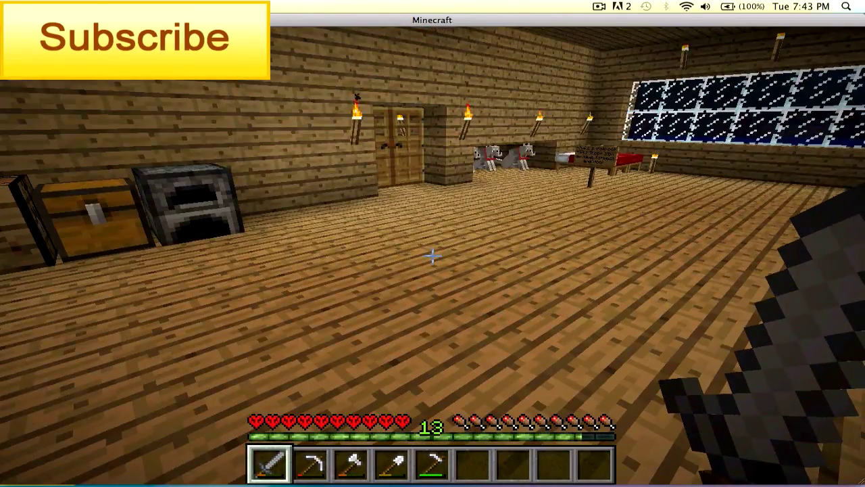
key("w")
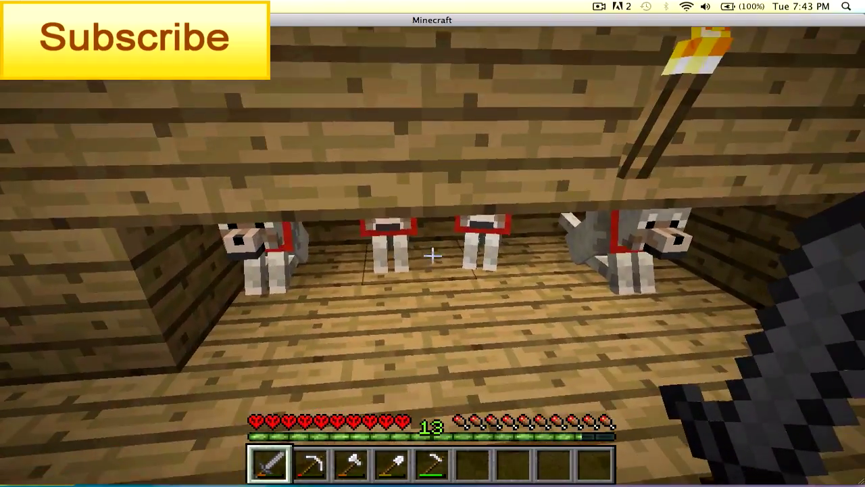
key("e")
key("e")
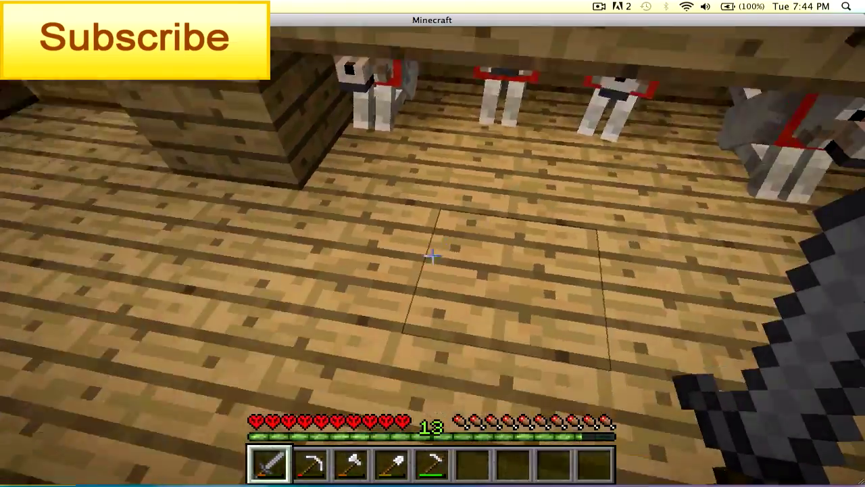